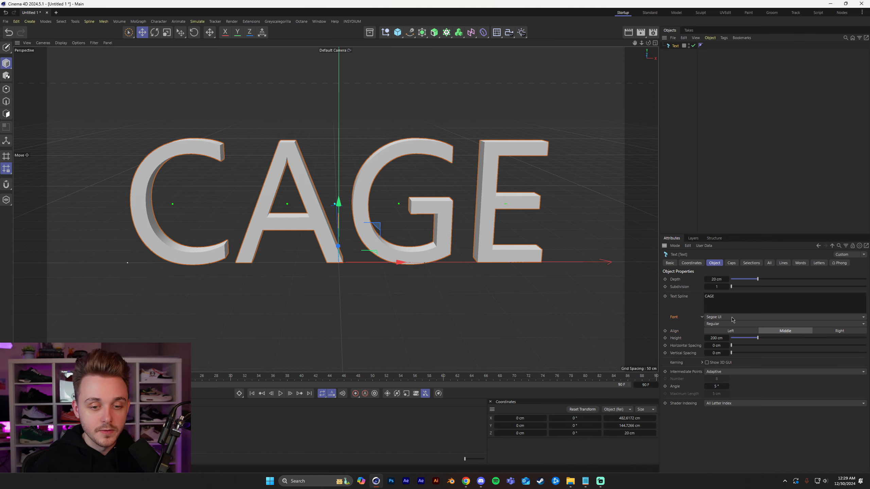
Set the CAGE text's font to Franklin Gothic Heavy in the Italic style.
left_click(744, 319)
left_click(758, 319)
left_click(760, 319)
scroll(775, 326, "up", 5)
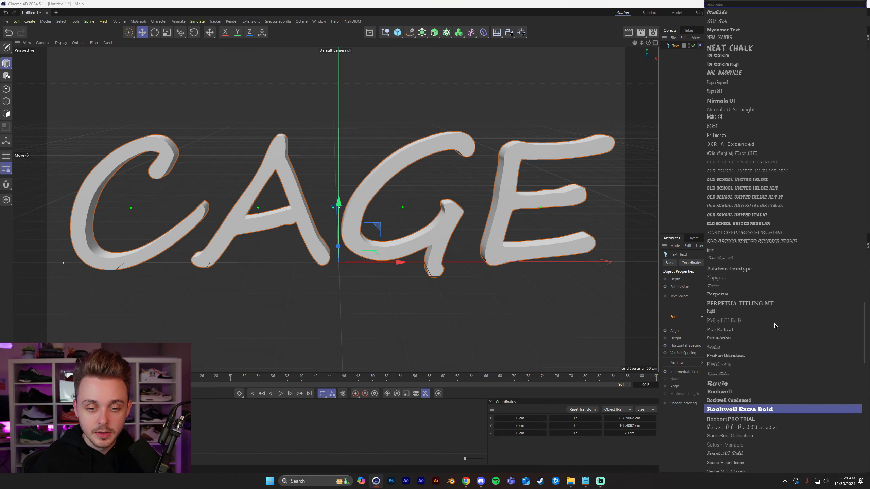
scroll(775, 326, "up", 15)
scroll(755, 333, "up", 20)
scroll(764, 296, "down", 20)
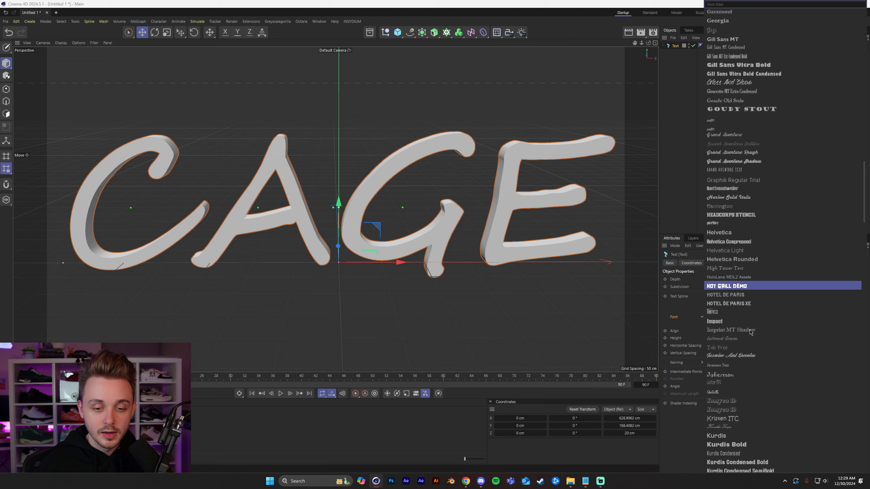
scroll(753, 340, "down", 8)
scroll(755, 339, "up", 13)
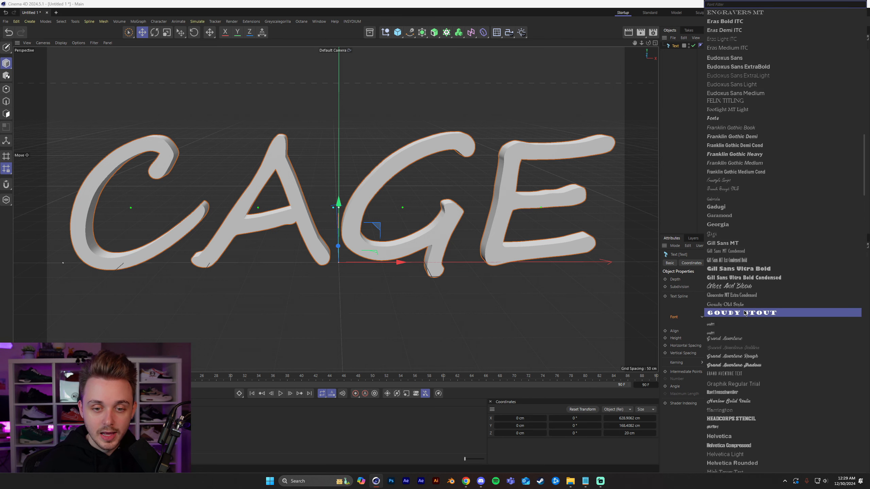
scroll(747, 313, "up", 6)
left_click(761, 320)
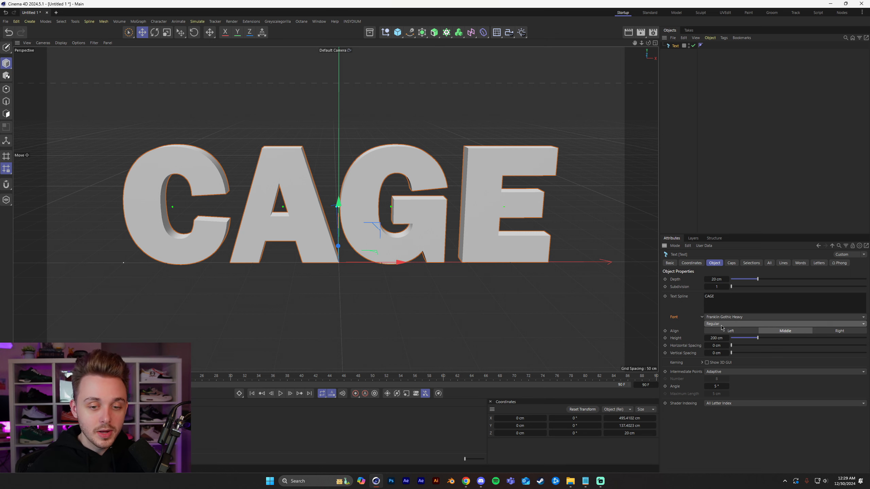
left_click(720, 324)
left_click(718, 334)
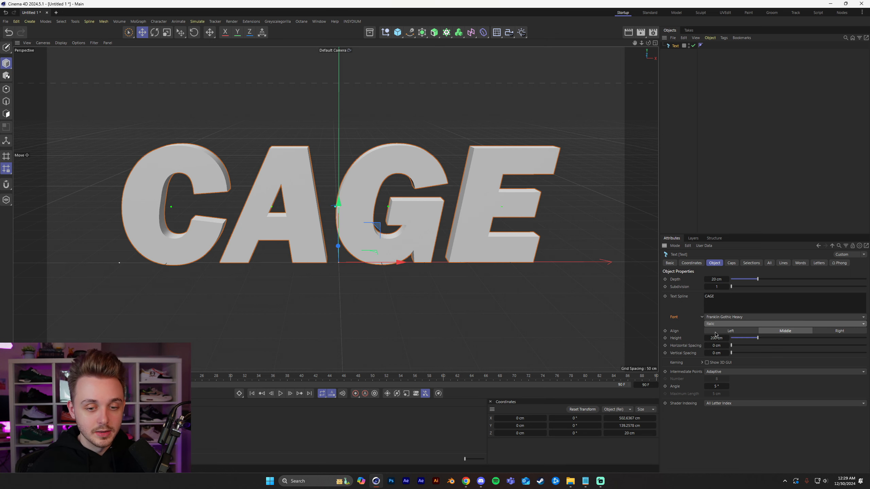
Try a greater extrusion depth on the CAGE text and undo the depth changes.
left_click(472, 274)
left_click_drag(472, 274, 528, 246, "alt")
left_click(409, 237)
left_click_drag(718, 283, 736, 282)
left_click_drag(534, 206, 529, 263, "alt")
left_click_drag(718, 281, 744, 281)
key("ctrl+z")
key("ctrl+z")
key("ctrl+z")
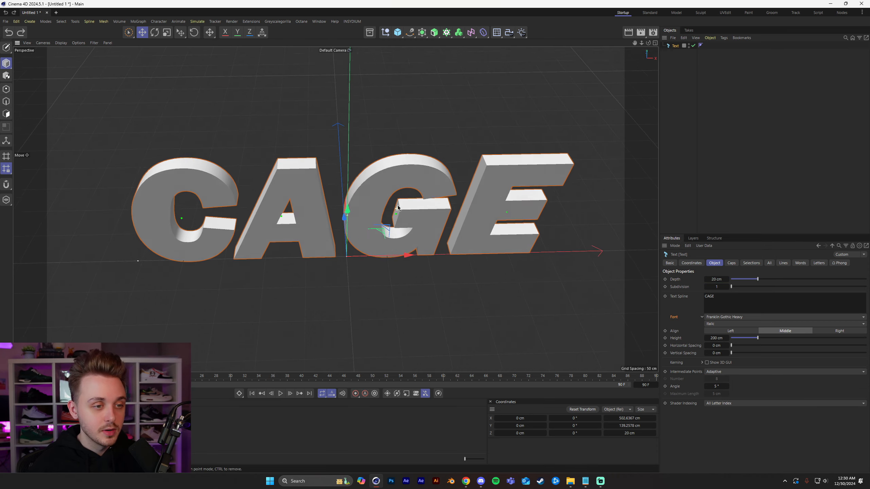
Try larger height values for the CAGE letters and undo the changes.
left_click_drag(397, 208, 389, 198, "alt")
mouse_move(719, 339)
left_mouse_down()
mouse_move(832, 339)
mouse_move(719, 338)
left_mouse_up()
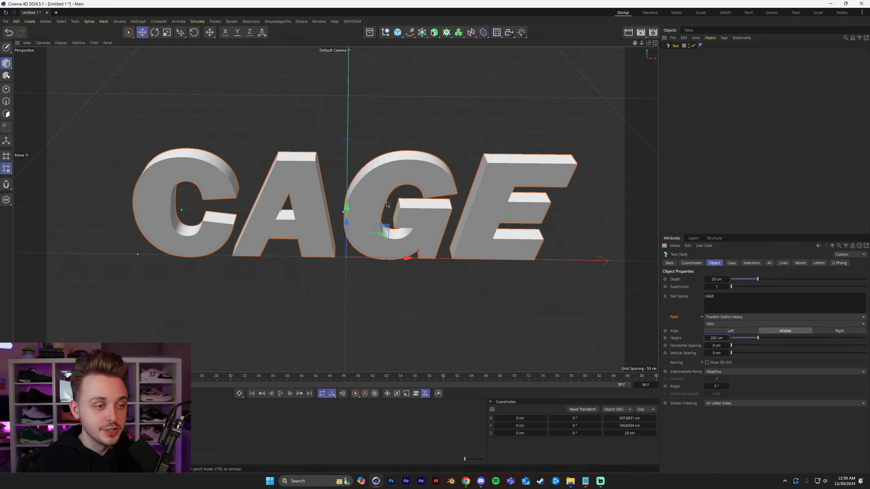
left_click_drag(514, 240, 526, 209, "alt")
scroll(526, 209, "down", 4)
left_click_drag(717, 339, 734, 339)
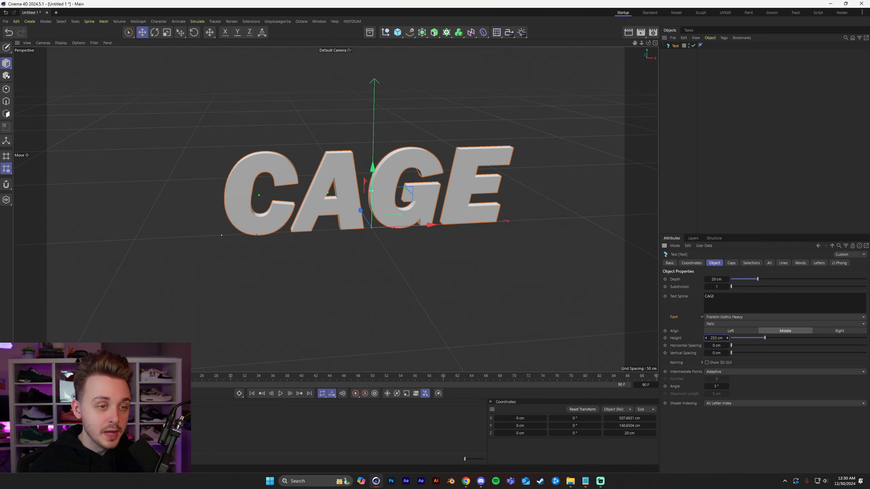
key("ctrl+z")
left_click_drag(320, 202, 435, 193, "alt")
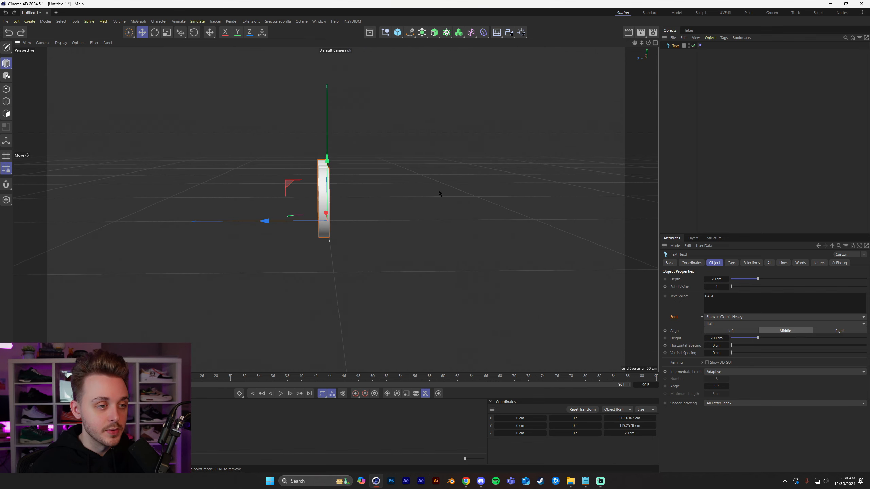
left_click_drag(718, 338, 844, 338)
key("ctrl+z")
Try resizing the whole CAGE text with the Scale tool and undo the scaling.
left_click_drag(416, 197, 300, 212, "alt")
middle_click_drag(300, 215, 270, 251, "alt")
left_click(167, 32)
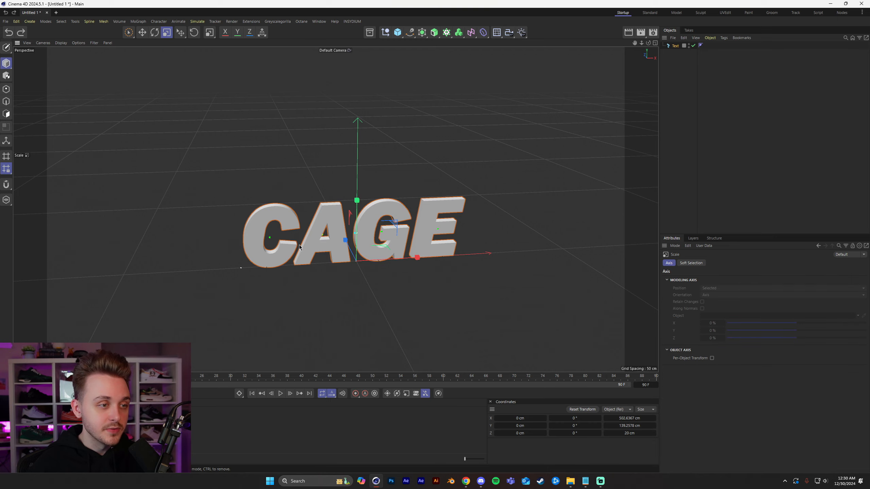
left_click_drag(405, 324, 580, 314, "alt")
left_click_drag(387, 302, 161, 338, "alt")
key("ctrl+z")
key("ctrl+z")
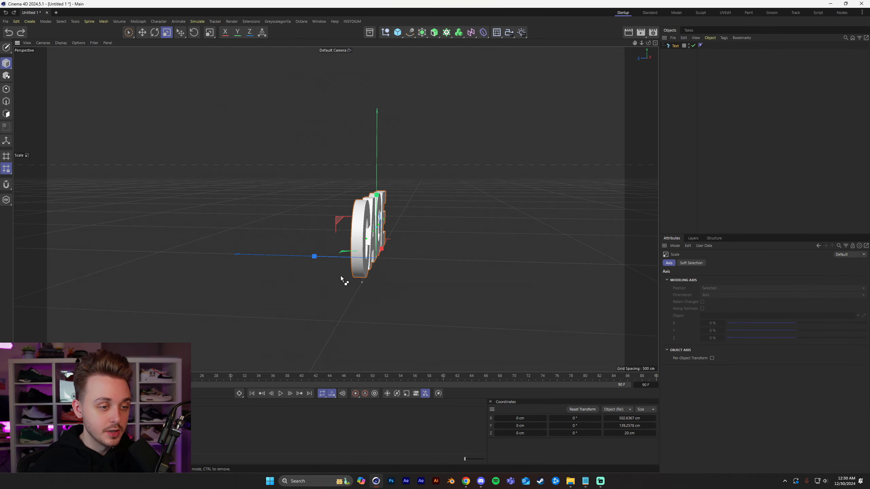
left_click_drag(343, 278, 281, 263, "alt")
middle_click_drag(325, 240, 219, 256, "alt")
left_click_drag(219, 256, 195, 242, "alt")
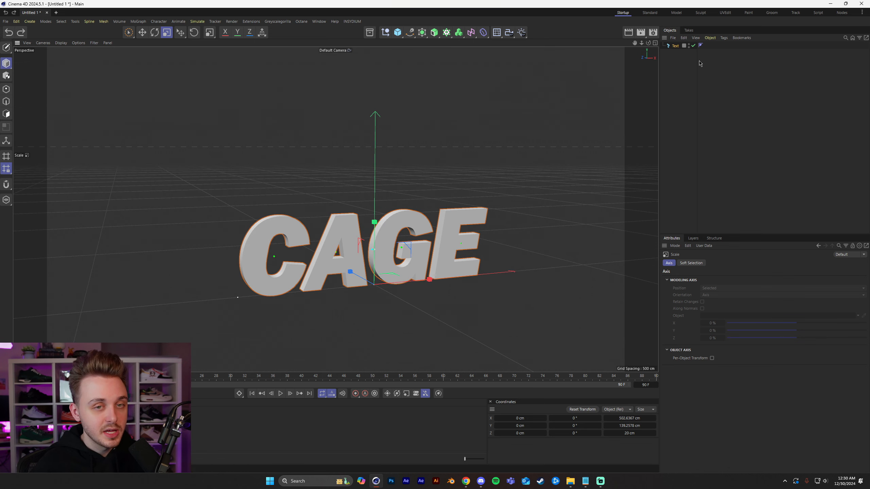
Try a wider horizontal spacing between the letters of the text object and undo it.
left_click(676, 46)
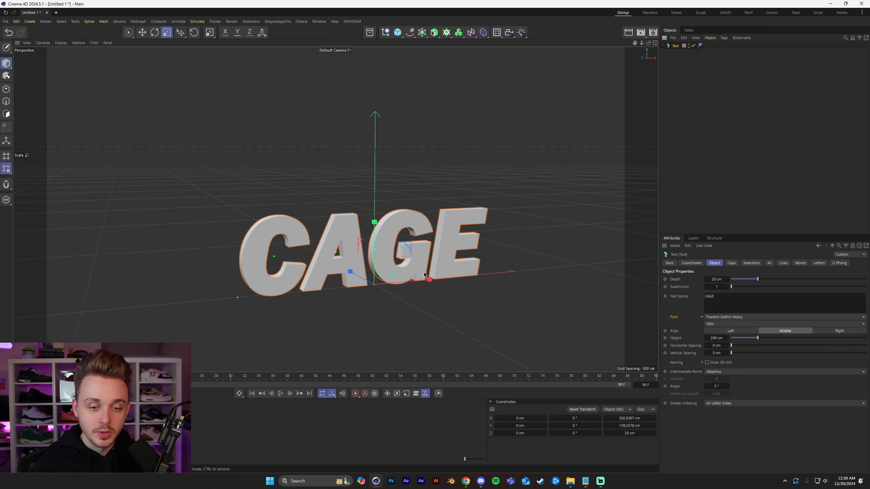
left_click_drag(462, 281, 431, 278, "alt")
left_click_drag(711, 345, 857, 345)
key("ctrl+z")
Try a second CAGE line with altered vertical spacing, and return the text to a single line.
left_click(731, 298)
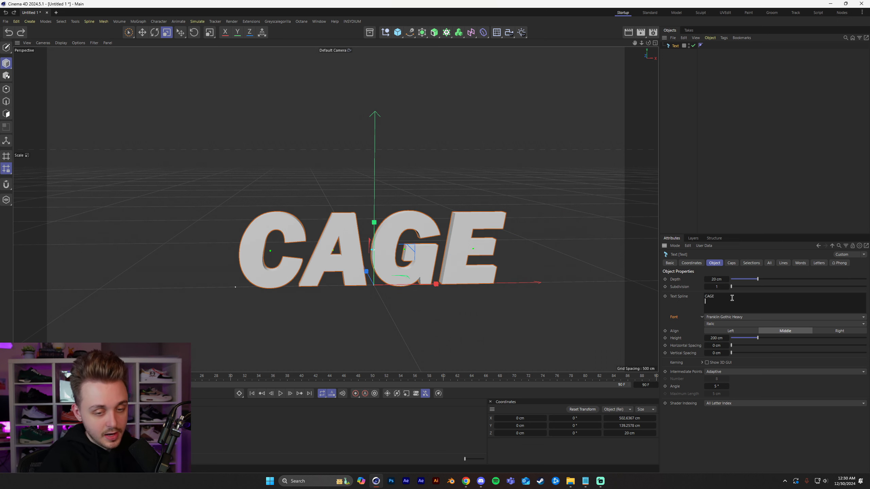
left_click(590, 304)
middle_click_drag(589, 304, 589, 220, "alt")
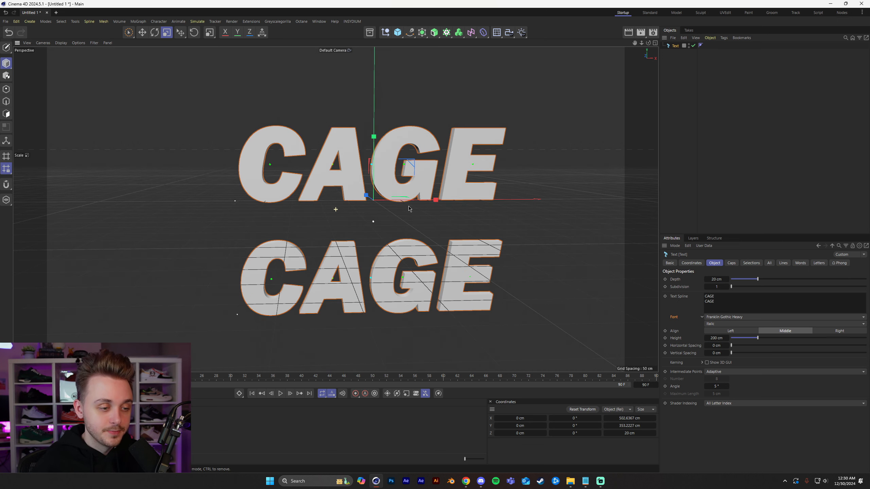
left_click_drag(589, 219, 587, 206, "alt")
left_click_drag(739, 356, 667, 355)
key("ctrl+z")
left_click(723, 303)
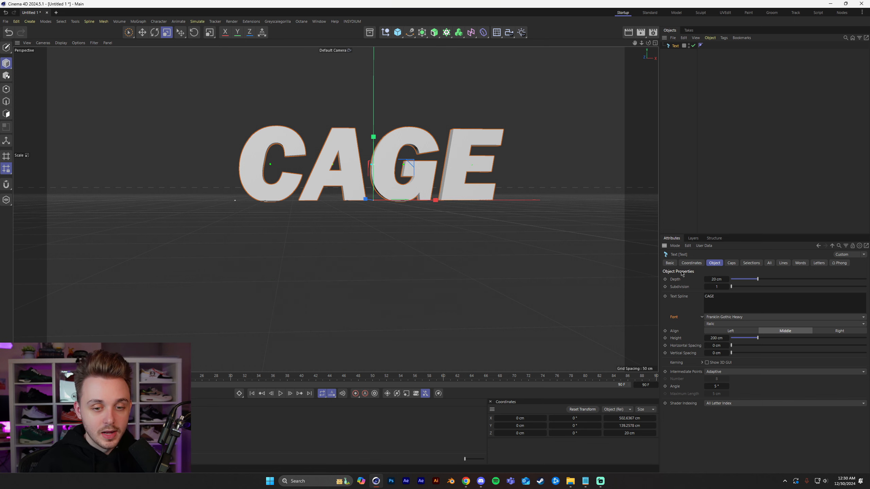
Set the CAGE text's extrusion depth to 65 cm.
middle_click_drag(420, 146, 403, 200, "alt")
left_click_drag(404, 201, 389, 230, "alt")
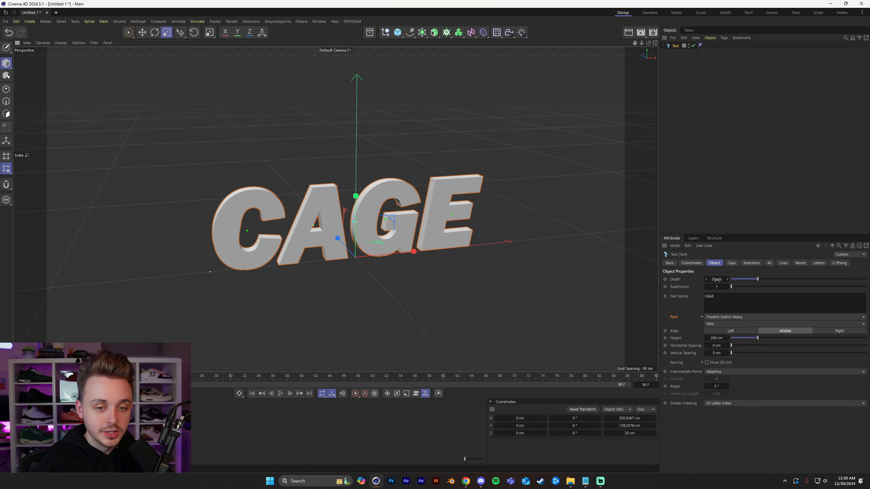
mouse_move(715, 280)
left_mouse_down()
mouse_move(733, 279)
mouse_move(715, 280)
left_mouse_up()
left_click(706, 144)
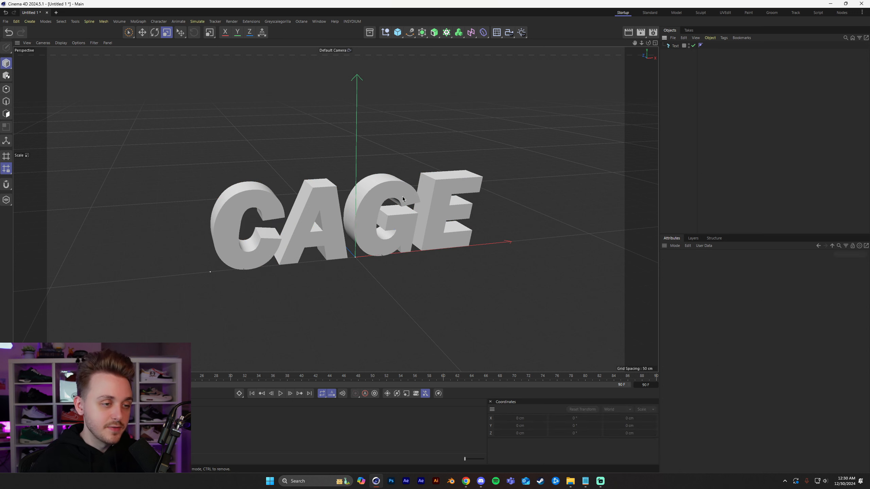
middle_click_drag(362, 196, 358, 204, "alt")
scroll(358, 204, "up", 1)
left_click(360, 205)
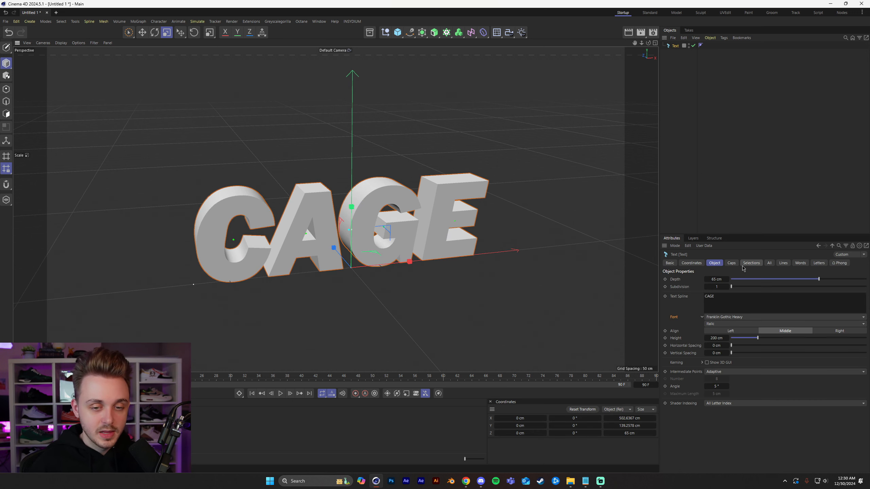
Try the Solid, Step and Spline bevel shapes on the text's caps with an increased bevel size.
left_click(731, 263)
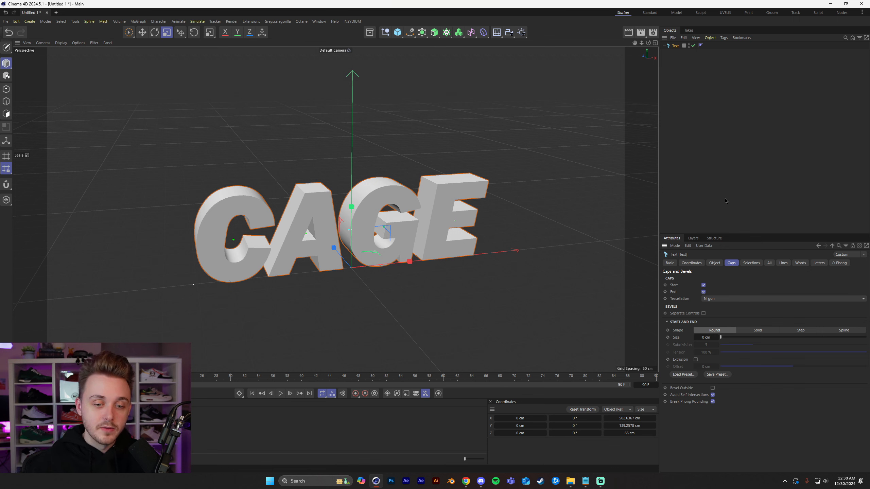
mouse_move(726, 337)
left_mouse_down()
mouse_move(754, 339)
mouse_move(715, 339)
mouse_move(771, 345)
mouse_move(723, 345)
mouse_move(768, 346)
mouse_move(726, 339)
mouse_move(737, 338)
left_mouse_up()
left_click(757, 331)
left_click(794, 331)
left_click(844, 331)
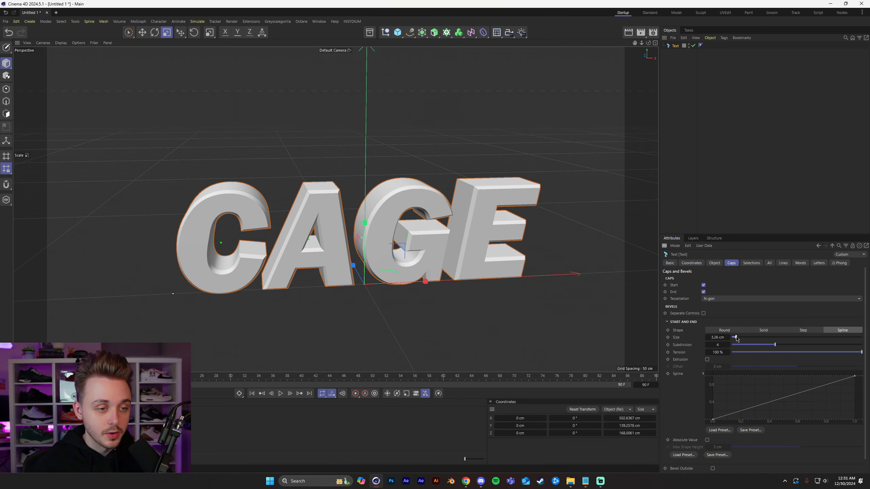
Try an outside bevel with extrusion enabled, a size of 6.9 cm and an offset of 11.72 cm.
left_click(707, 360)
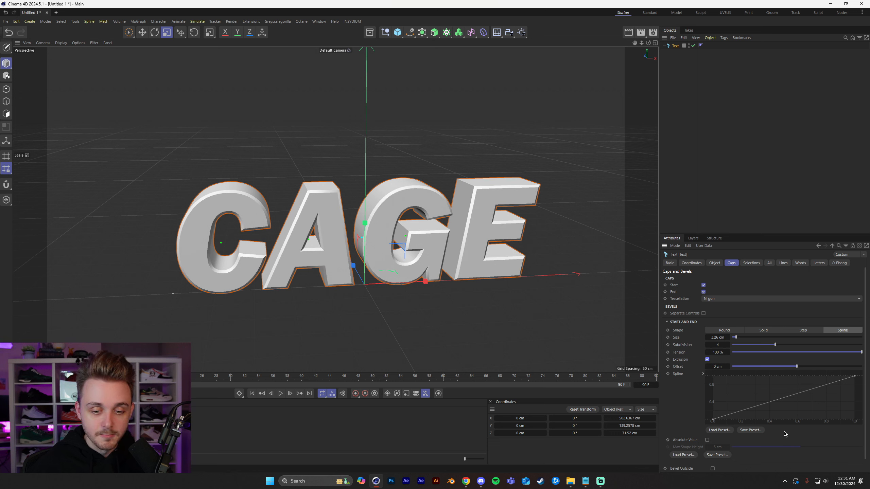
scroll(798, 428, "down", 1)
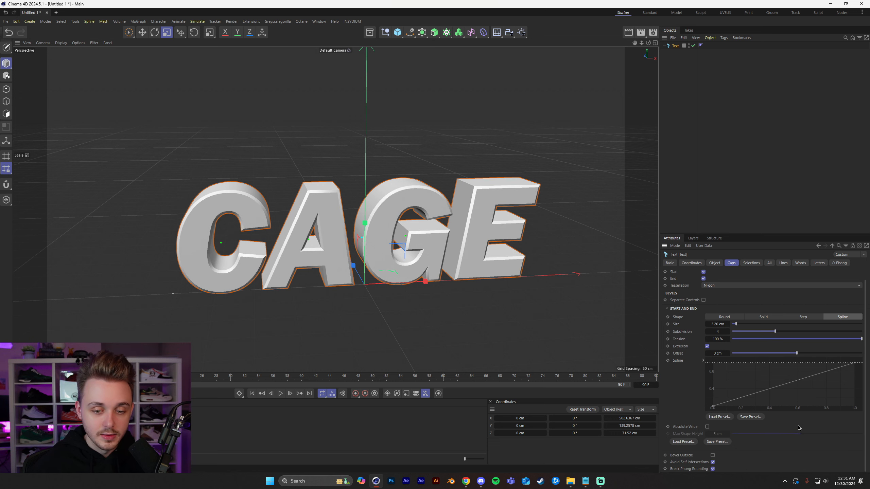
left_click(714, 455)
scroll(728, 419, "up", 1)
left_click_drag(736, 338, 740, 337)
left_click_drag(798, 367, 804, 367)
Undo the cap bevel experiments until the letters have plain, unbevelled edges.
key("ctrl+z")
key("ctrl+z")
key("ctrl+z")
key("ctrl+z")
key("ctrl+z")
key("ctrl+z")
key("ctrl+z")
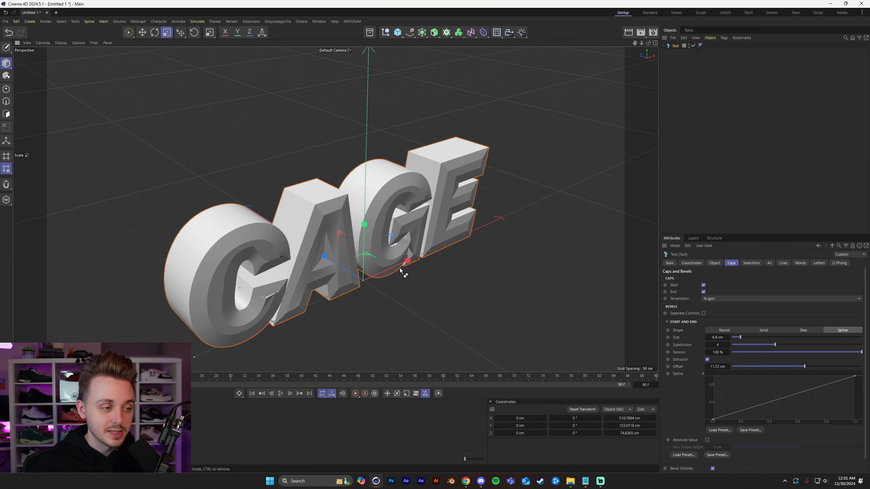
key("ctrl+z")
key("ctrl+z")
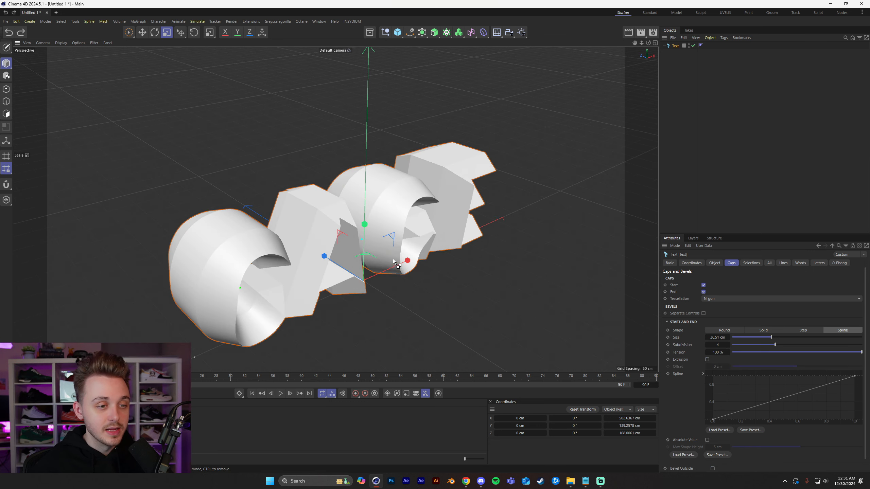
key("ctrl+z")
key("ctrl+z")
key("ctrl+z")
key("ctrl+z")
left_click_drag(484, 240, 454, 226, "alt")
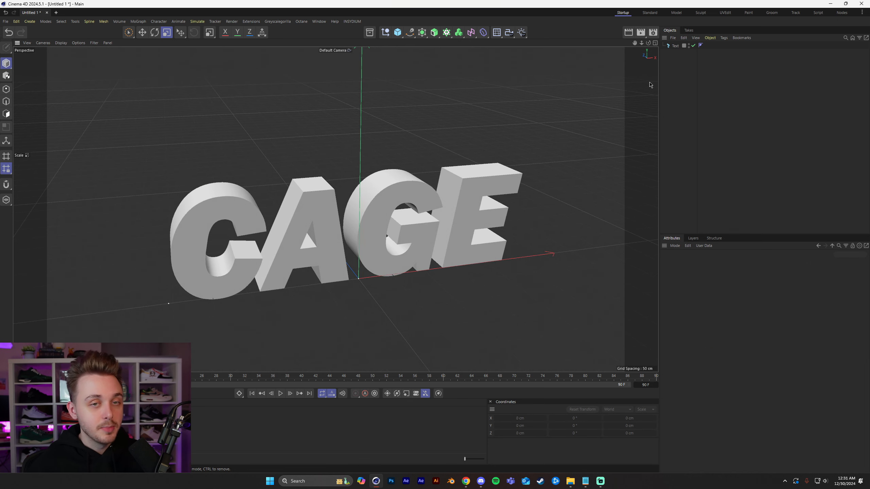
Load the Quarter Circle bevel preset onto the caps of the CAGE text.
left_click(672, 38)
left_click(672, 39)
left_click(672, 46)
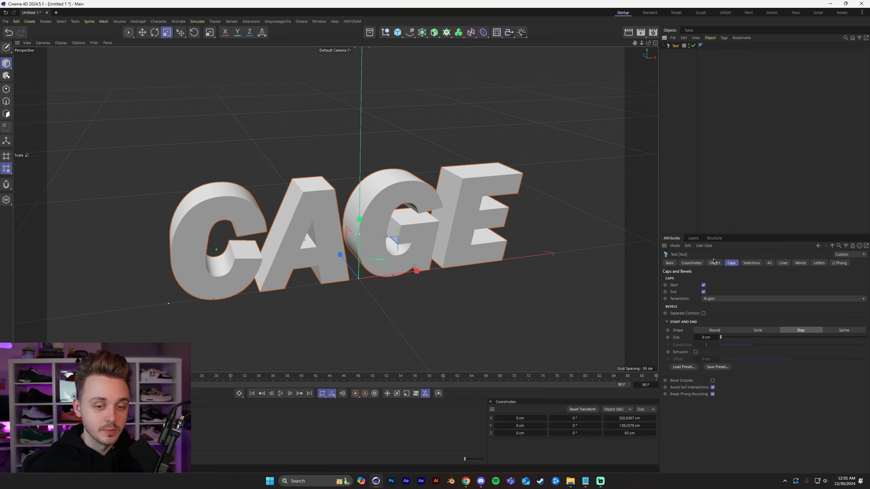
left_click(683, 367)
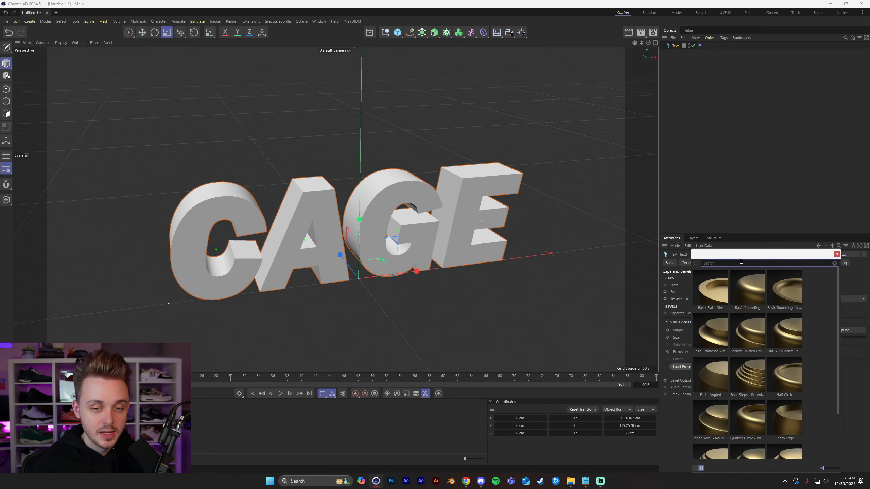
left_click_drag(497, 348, 676, 337)
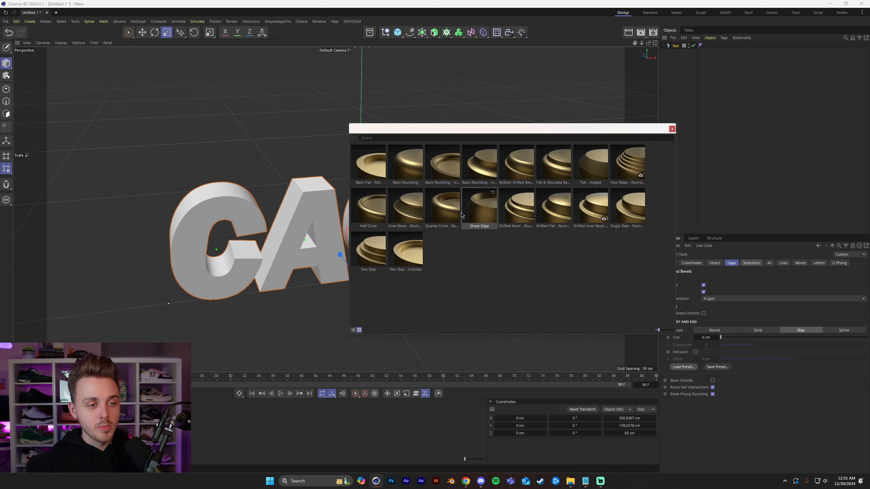
double_click(452, 208)
left_click_drag(396, 222, 302, 208, "alt")
scroll(376, 213, "up", 2)
middle_click_drag(302, 208, 373, 205, "alt")
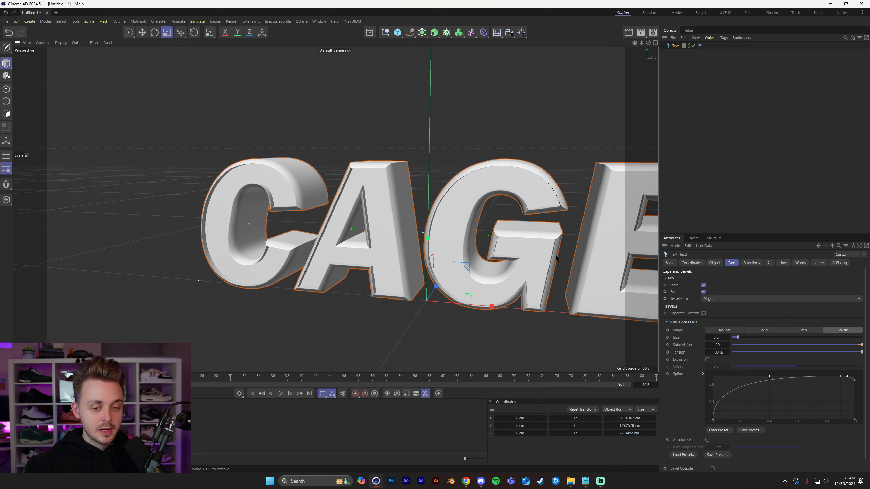
Set the text's cap bevel size to 3.5 cm and check the letter edges up close.
mouse_move(866, 338)
left_mouse_down()
mouse_move(868, 347)
mouse_move(866, 337)
left_mouse_up()
middle_click_drag(389, 236, 362, 227, "alt")
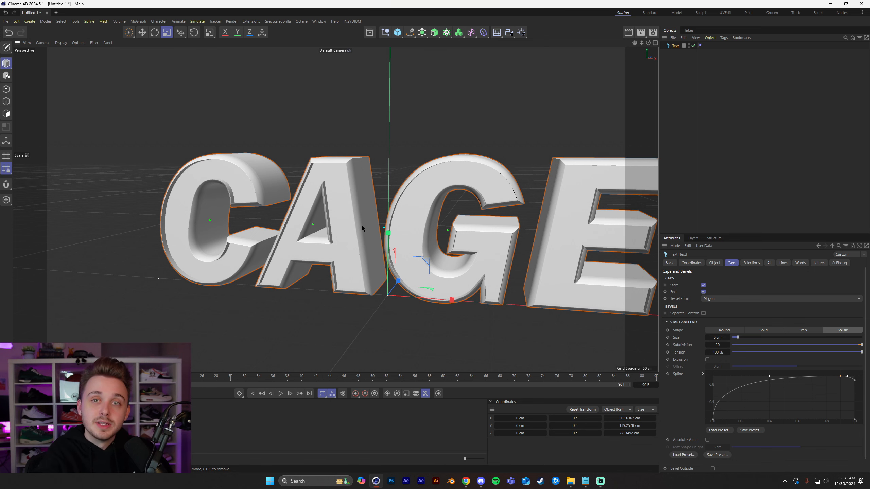
middle_click_drag(362, 226, 332, 222, "alt")
left_click_drag(332, 222, 358, 228, "alt")
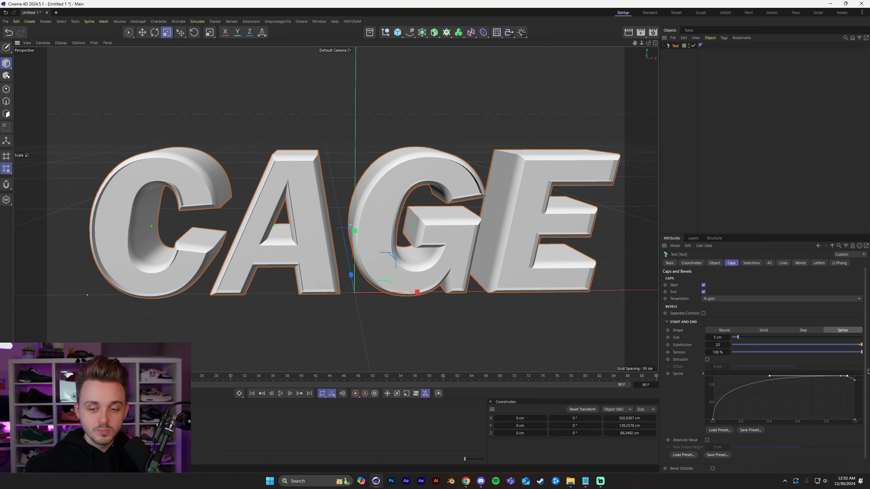
left_click_drag(722, 337, 720, 337)
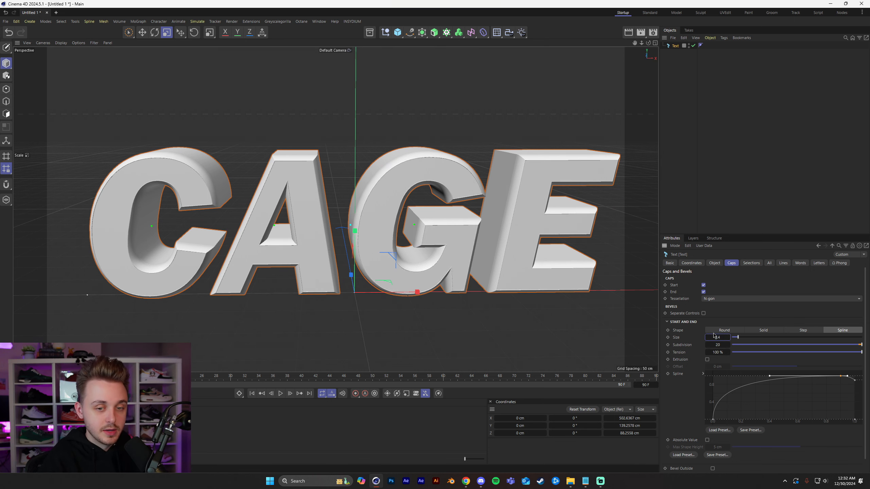
key("Return")
left_click_drag(65, 228, 96, 221, "alt")
middle_click_drag(102, 222, 122, 225, "alt")
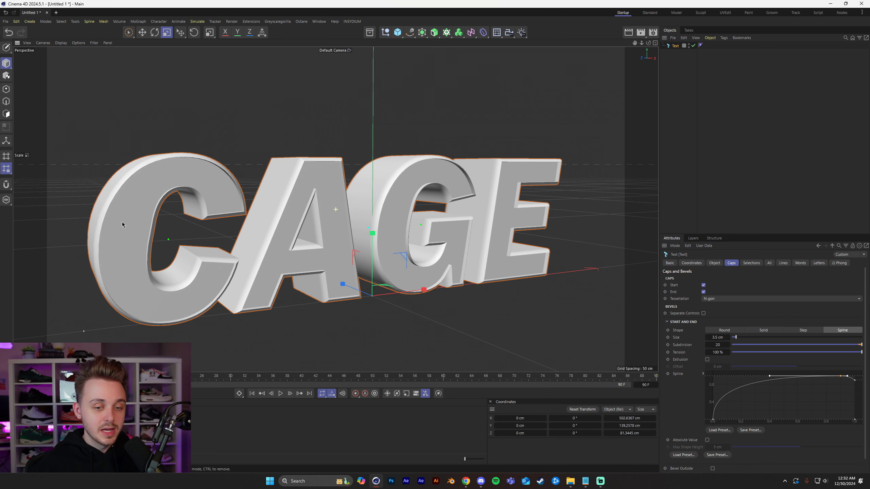
right_click_drag(175, 292, 314, 273, "alt")
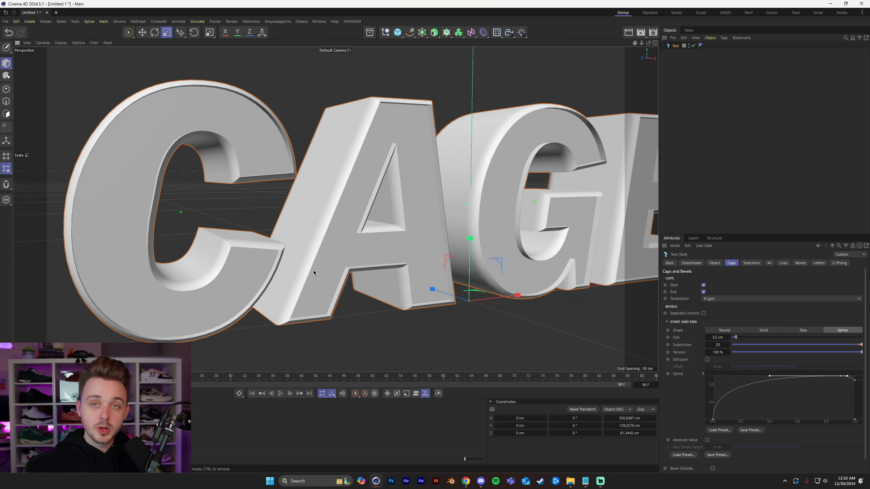
Enable Extrusion for the text's cap bevel, comparing the letters with Bevel Outside on and with Extrusion off.
left_click(708, 359)
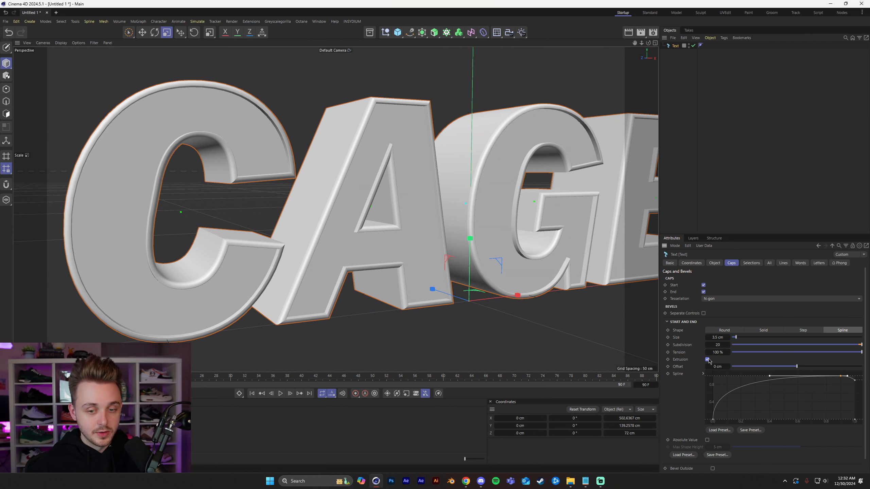
scroll(724, 359, "down", 1)
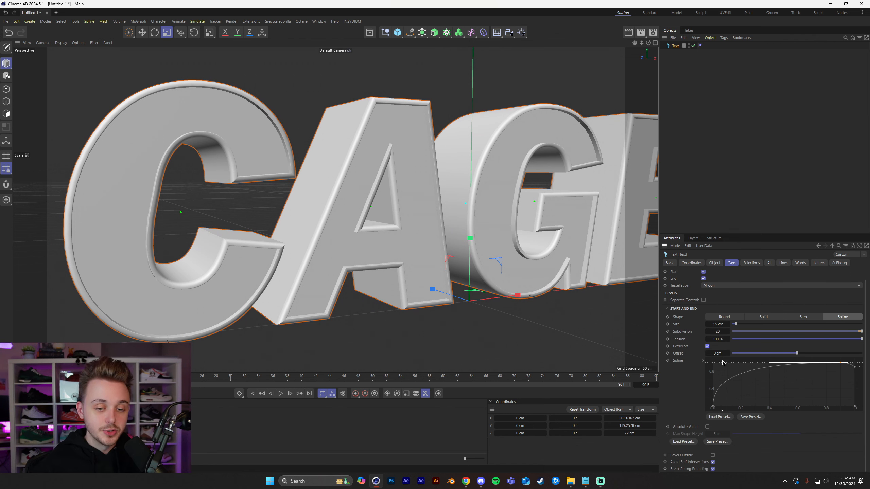
left_click(713, 456)
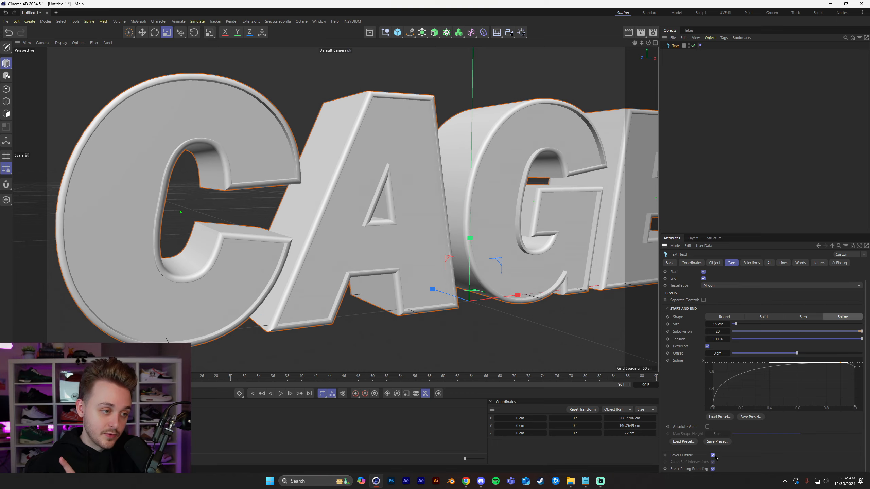
left_click(713, 455)
left_click_drag(259, 273, 302, 247, "alt")
left_click(707, 346)
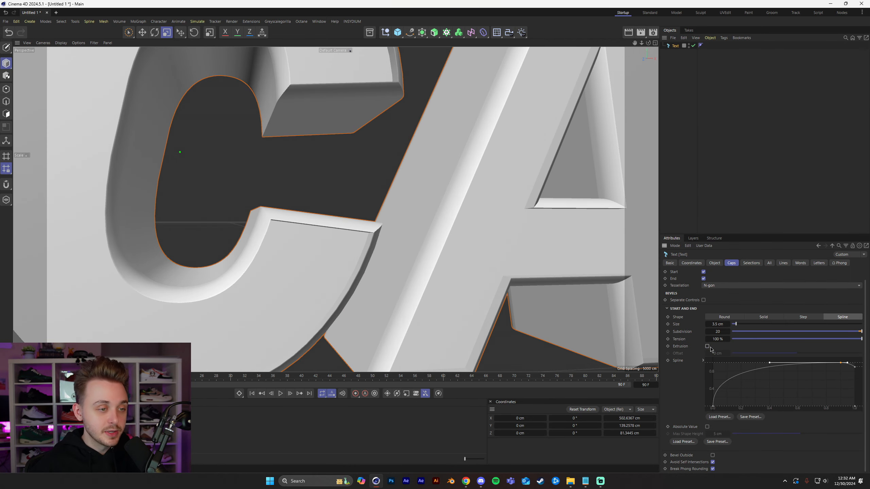
left_click(707, 346)
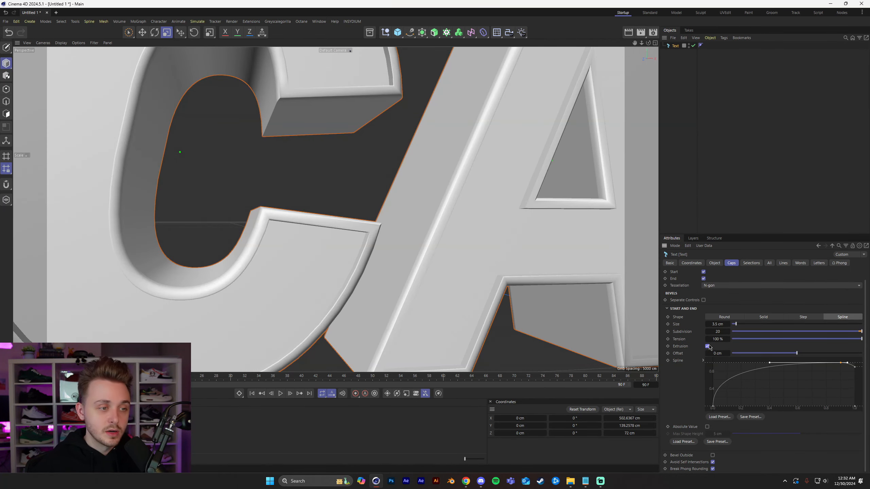
Set the cap bevel's extrusion offset to -0.25 cm and inspect the letters from several angles.
left_click_drag(320, 259, 219, 293, "alt")
left_click(723, 353)
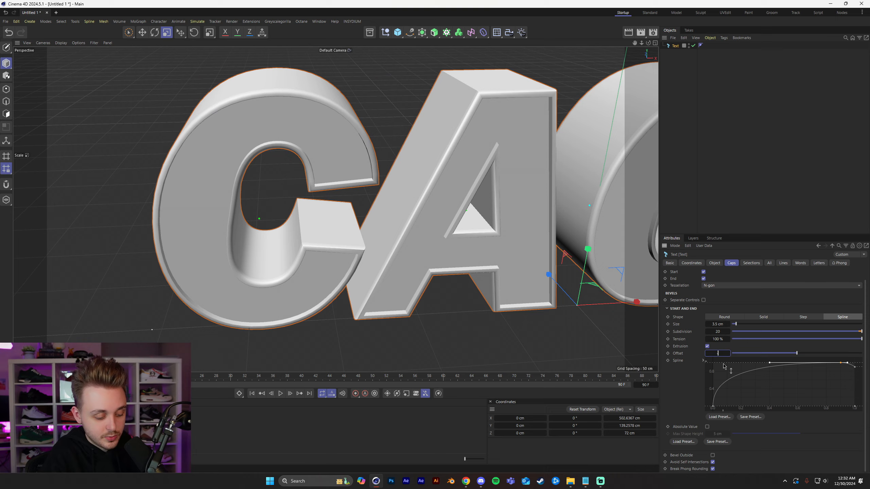
key("Return")
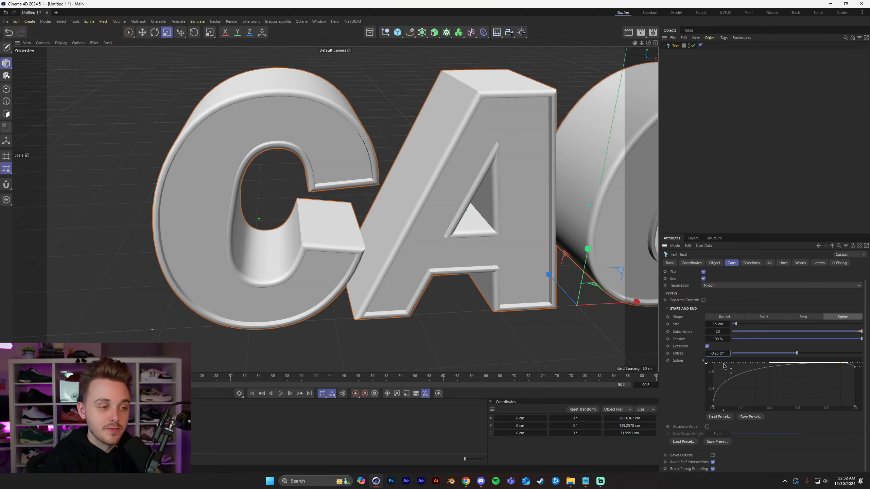
left_click_drag(459, 284, 478, 255, "alt")
middle_click_drag(478, 257, 360, 296, "alt")
left_click_drag(359, 295, 327, 303, "alt")
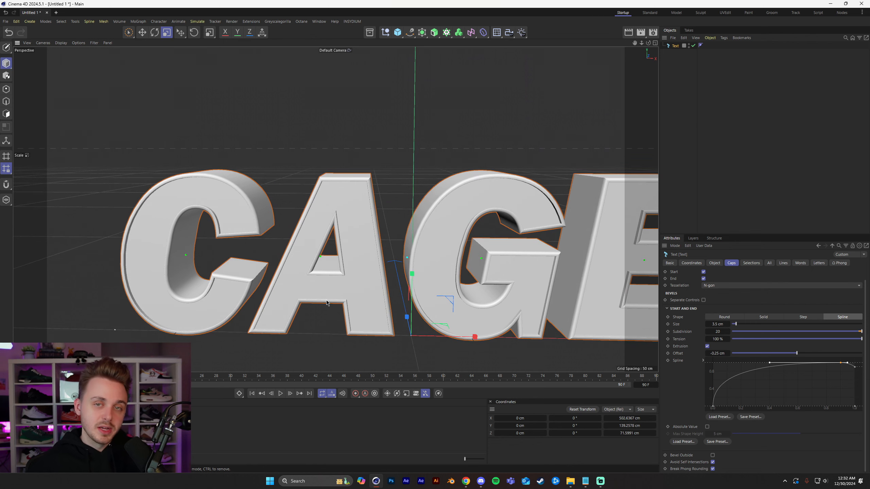
middle_click_drag(357, 212, 307, 190, "alt")
left_click_drag(307, 190, 329, 185, "alt")
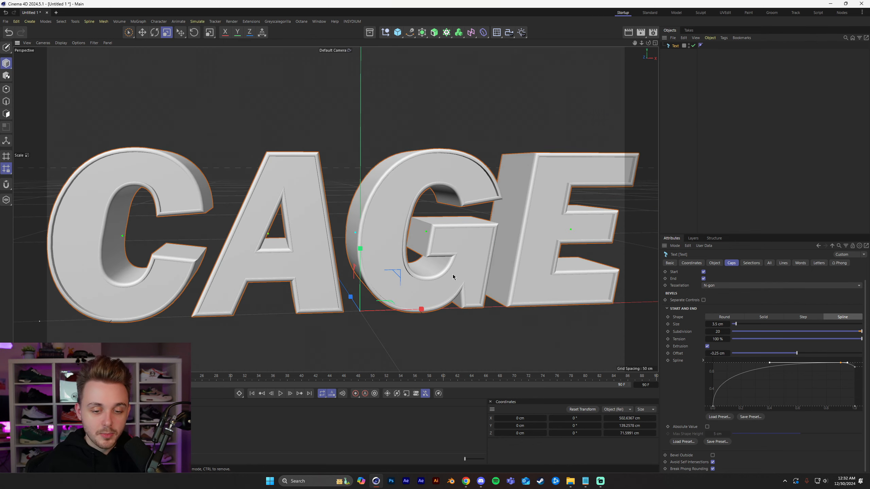
Try bevelling the caps outside with a different bevel size and undo both changes.
left_click(712, 454)
left_click_drag(446, 277, 448, 275, "alt")
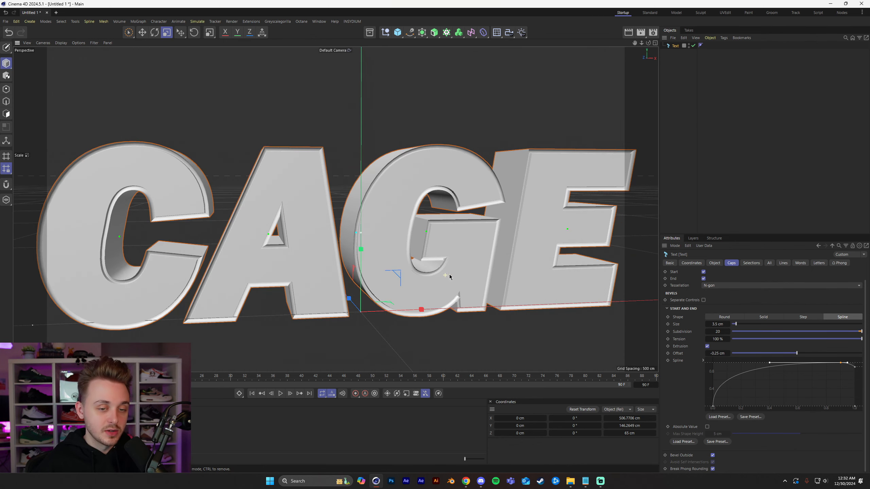
left_click_drag(743, 328, 787, 348)
key("ctrl+z")
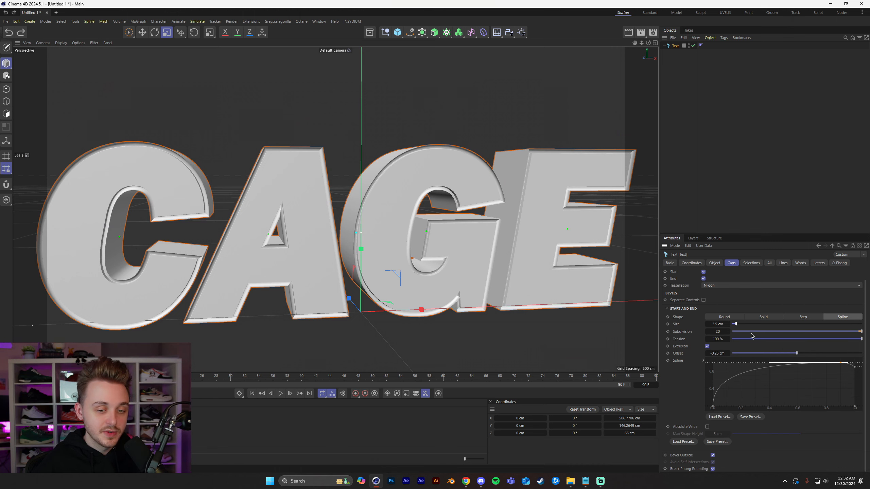
key("ctrl+z")
Duplicate the bevelled CAGE text object in place.
left_click_drag(500, 262, 469, 275, "alt")
left_click(733, 173)
left_click_drag(433, 244, 416, 236, "alt")
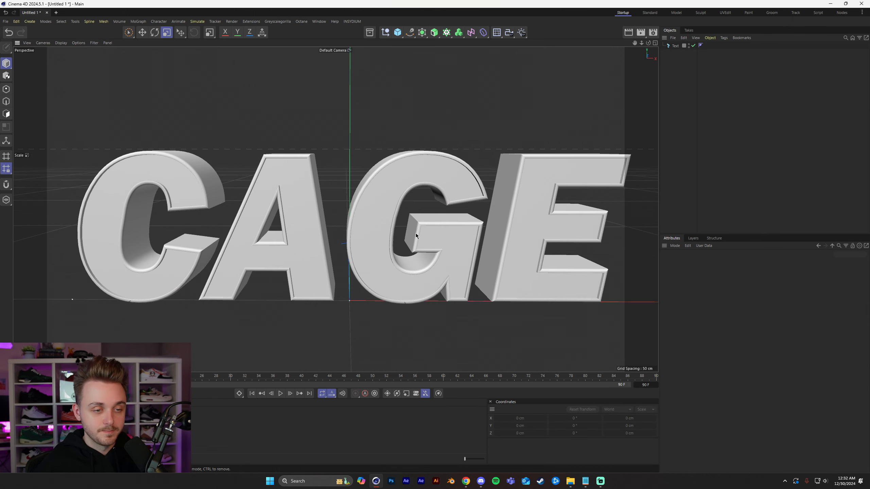
left_click_drag(404, 238, 364, 224, "alt")
left_click(363, 224)
middle_click_drag(352, 228, 367, 228, "alt")
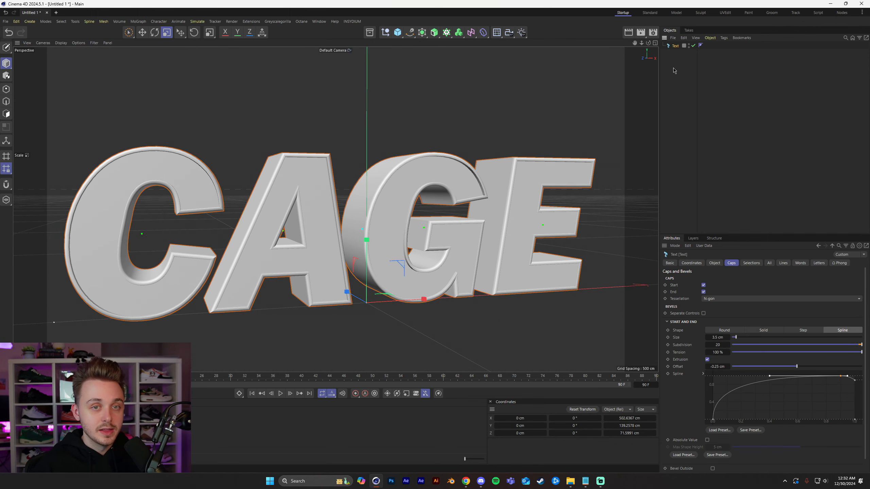
key("ctrl+c")
key("ctrl+v")
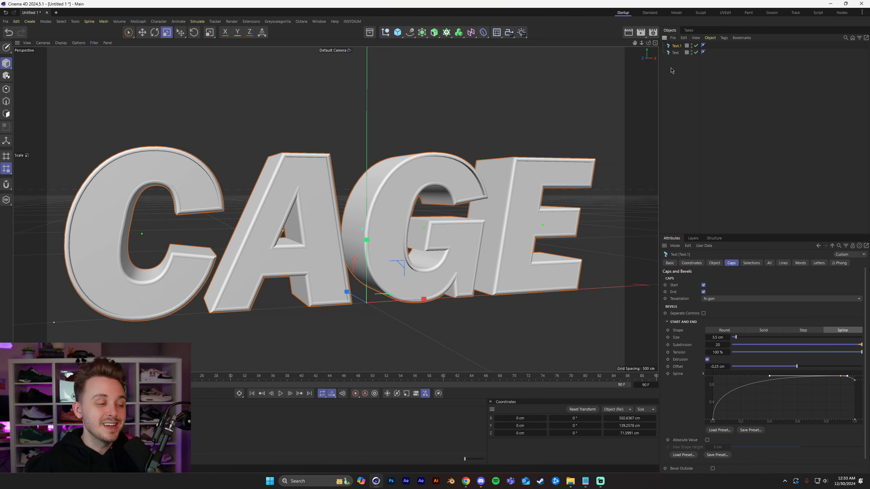
Set the extrusion depth of the duplicated CAGE text to 50 cm.
left_click(673, 65)
left_click(677, 47)
left_click_drag(303, 233, 330, 243, "alt")
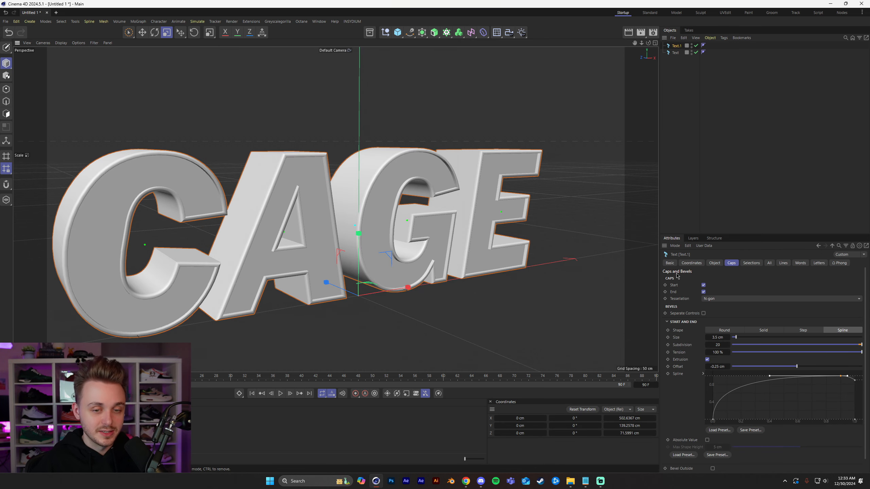
left_click(716, 264)
left_click_drag(457, 250, 620, 261, "alt")
left_click(723, 280)
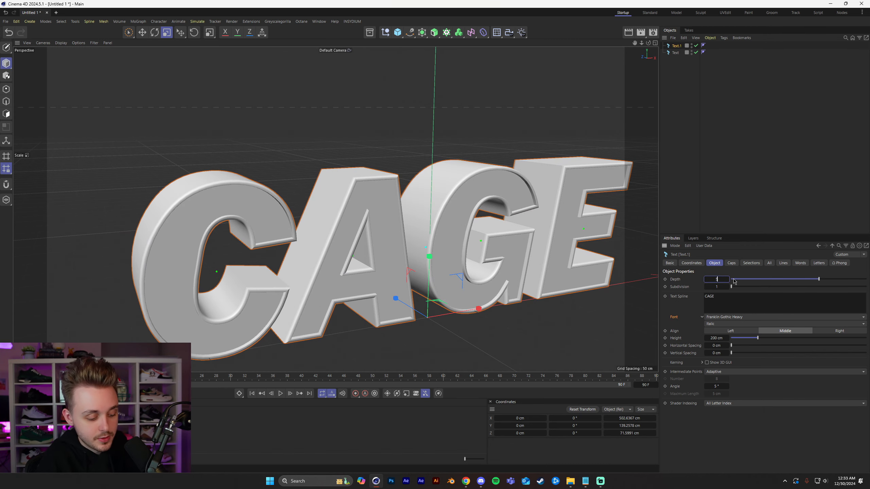
key("Return")
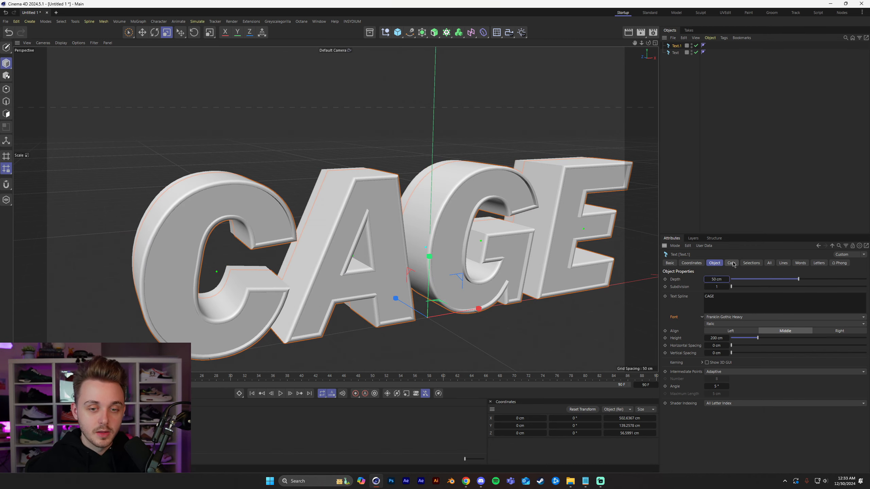
Load the Basic Rounding bevel preset onto the duplicate's caps and reduce the bevel size to 0 cm.
left_click(732, 263)
left_click_drag(534, 274, 502, 259, "alt")
middle_click_drag(501, 259, 486, 258, "alt")
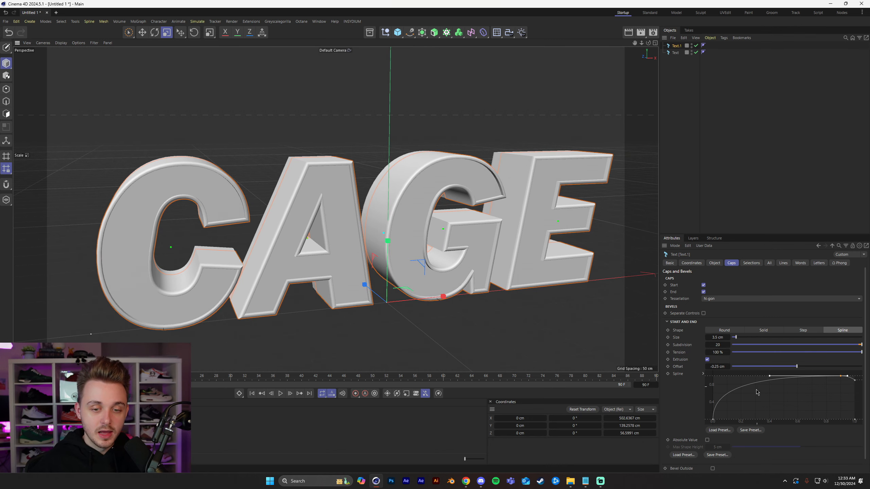
left_click(688, 455)
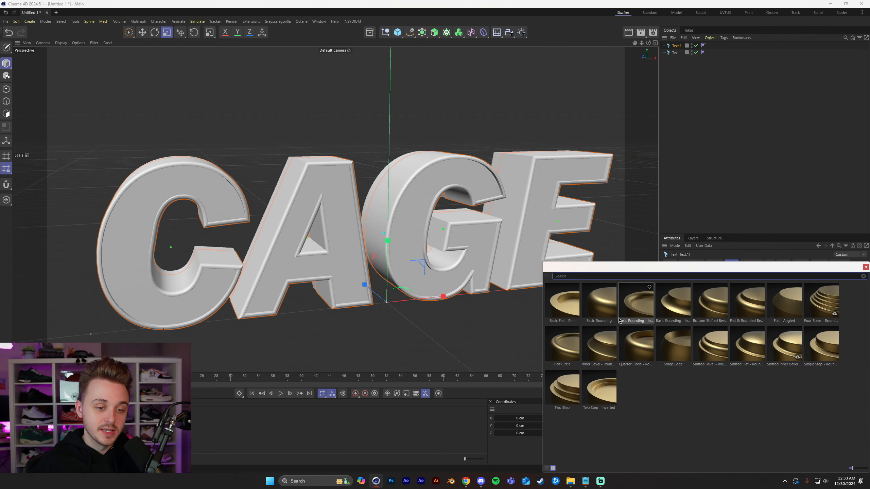
left_click(605, 315)
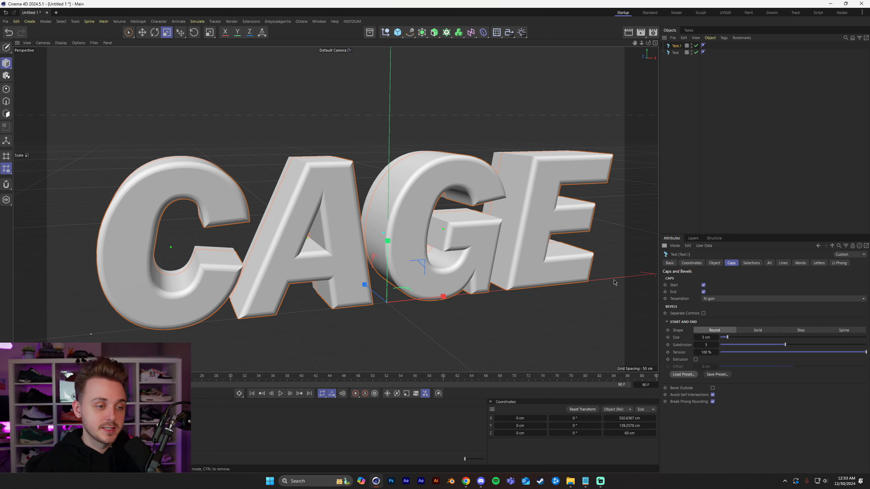
left_click_drag(726, 338, 658, 286)
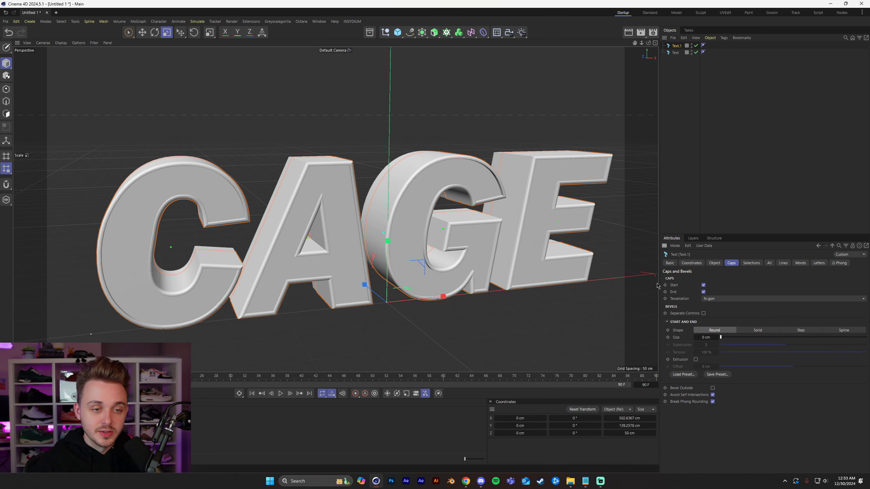
Set the duplicated text's cap bevel size to 6 cm.
left_click(696, 52)
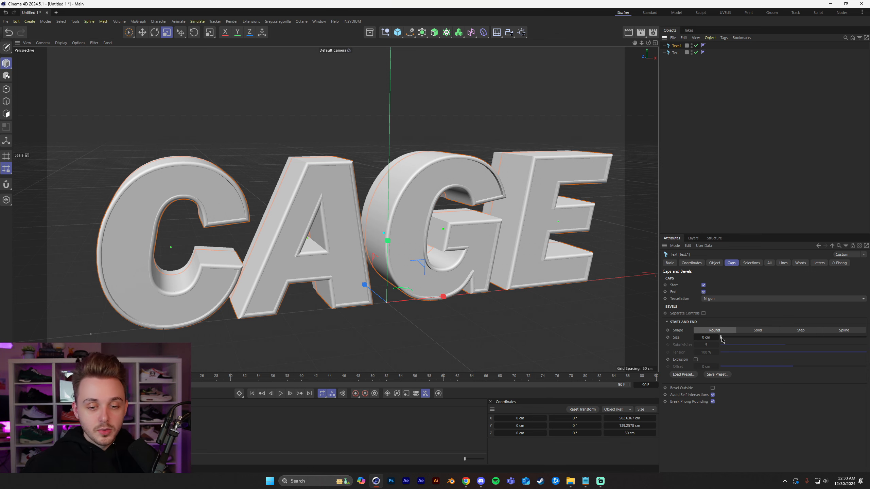
left_click_drag(721, 338, 731, 339)
left_click(710, 337)
type("8")
key("Return")
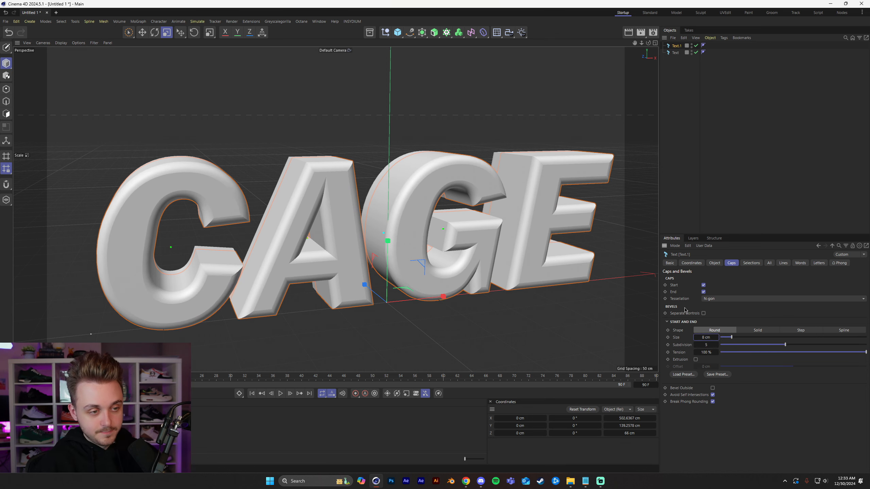
Enable Extrusion for the duplicate's cap bevel with an offset of -1 cm.
left_click(696, 359)
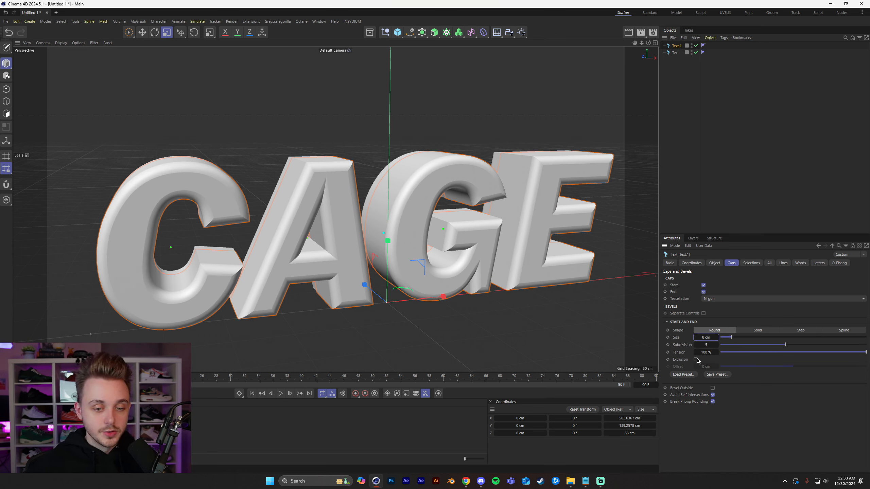
left_click_drag(790, 368, 794, 368)
double_click(708, 367)
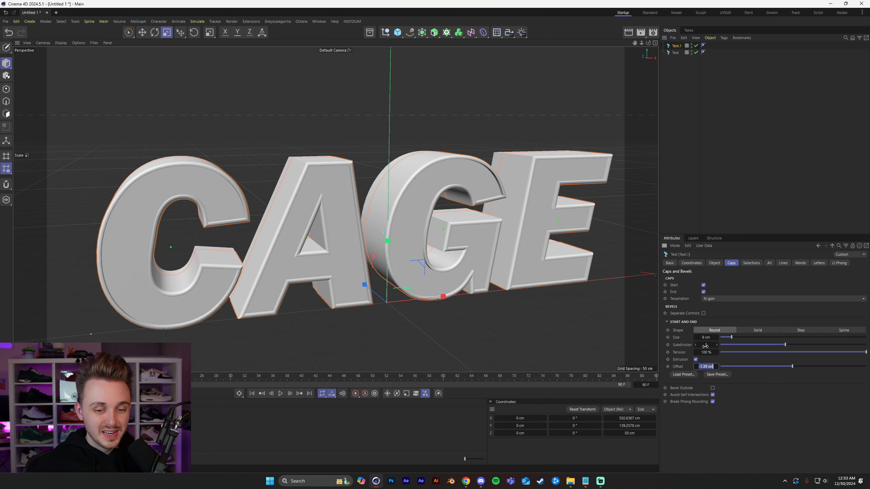
type("-")
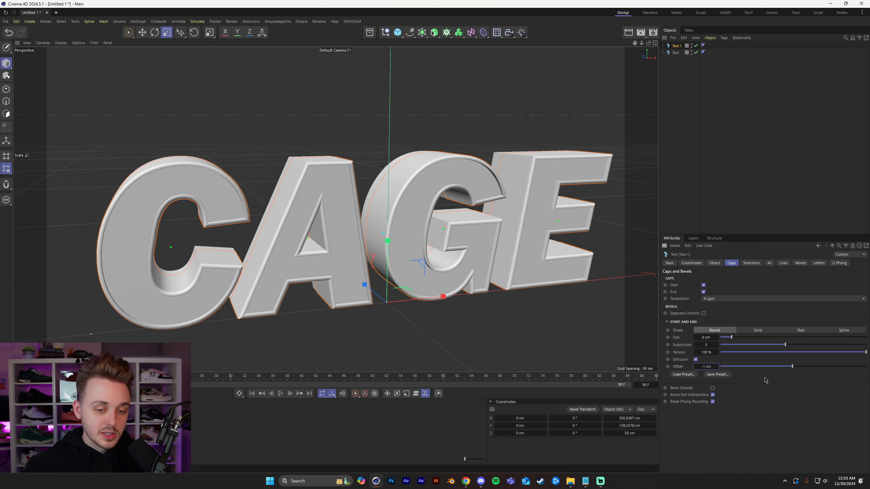
Turn on Bevel Outside for the duplicated text and set its bevel size to 2.5 cm.
left_click(712, 388)
left_click_drag(368, 220, 301, 224, "alt")
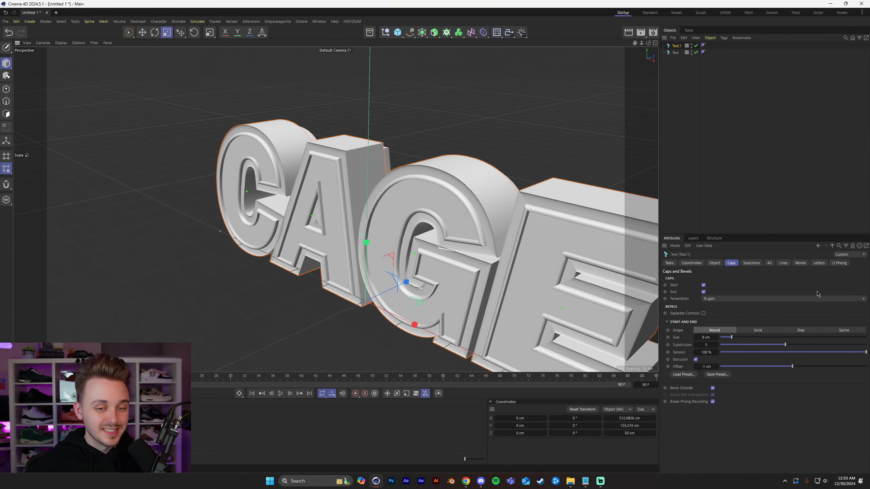
left_click_drag(713, 337, 697, 338)
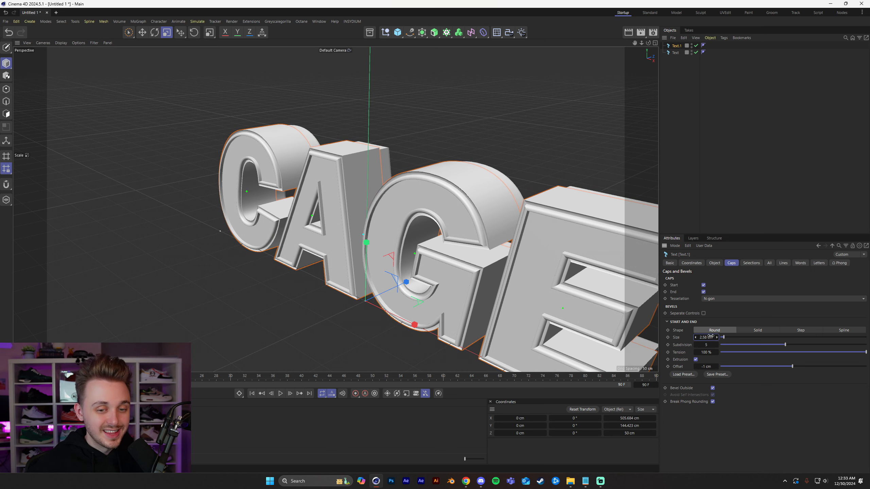
type("2.5")
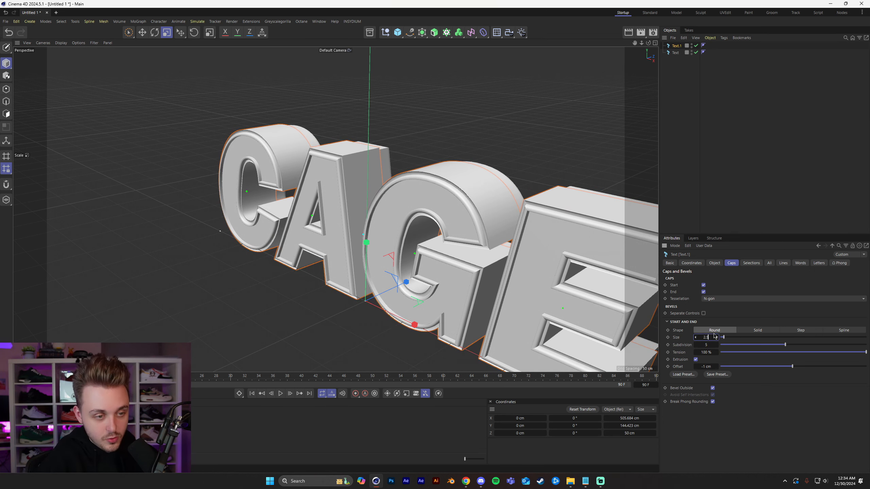
key("Return")
Set the duplicated text's extrusion depth to 60 cm.
mouse_move(406, 210)
left_mouse_down("alt")
mouse_move(488, 192)
mouse_move(411, 220)
left_mouse_up("alt")
left_click(715, 262)
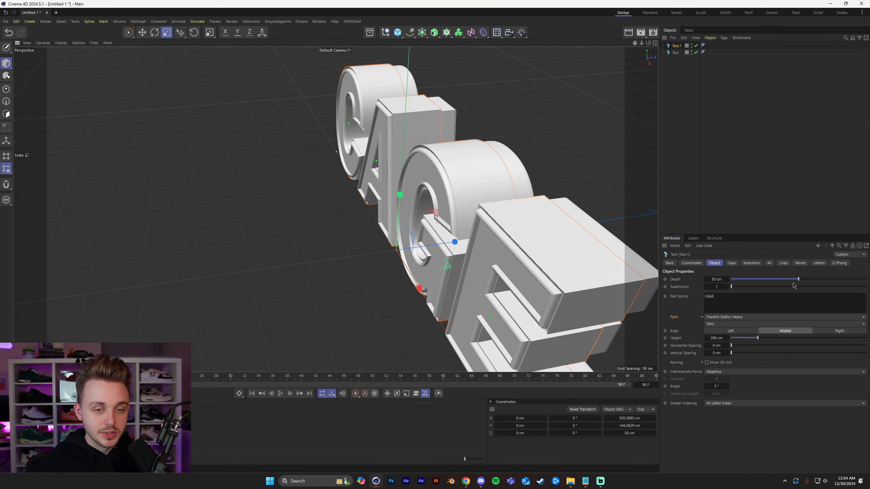
left_click(718, 278)
type("60")
key("Return")
Move the duplicated text about 2.1 cm along the Z axis relative to the original letters.
mouse_move(411, 219)
left_mouse_down("alt")
mouse_move(412, 243)
mouse_move(410, 200)
mouse_move(421, 225)
left_mouse_up("alt")
key("e")
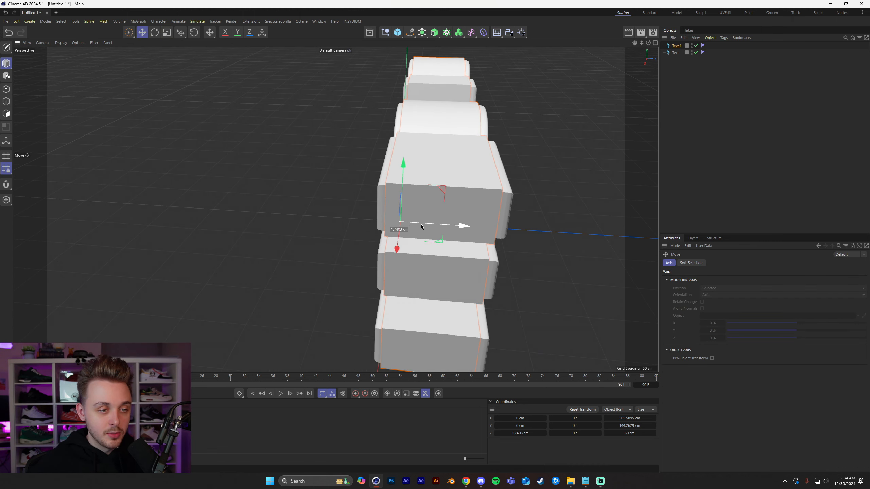
left_click_drag(433, 221, 447, 203, "alt")
left_click_drag(520, 200, 442, 227, "alt")
Try a Z position of 5 cm for the duplicated text and undo it.
double_click(521, 435)
type("5")
key("Return")
key("ctrl+z")
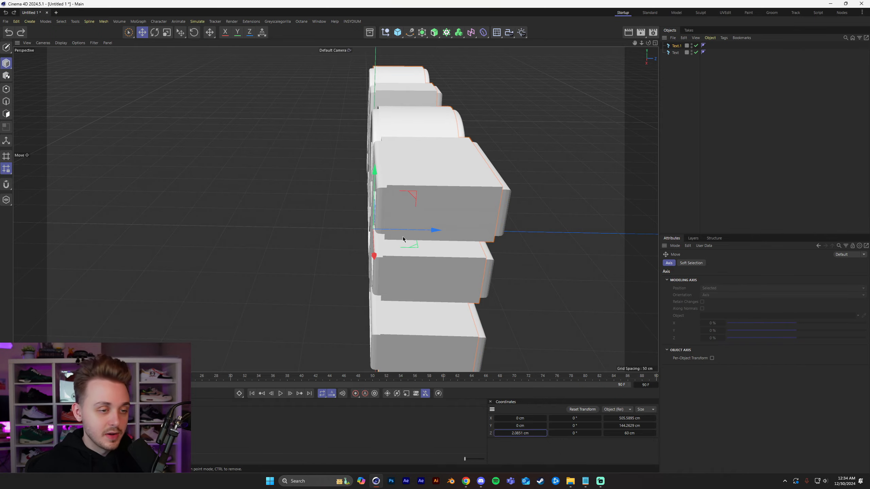
Select both CAGE text objects and set their horizontal letter spacing to 3 cm.
left_click_drag(403, 237, 404, 255)
left_click(563, 204)
left_click_drag(222, 262, 240, 253, "alt")
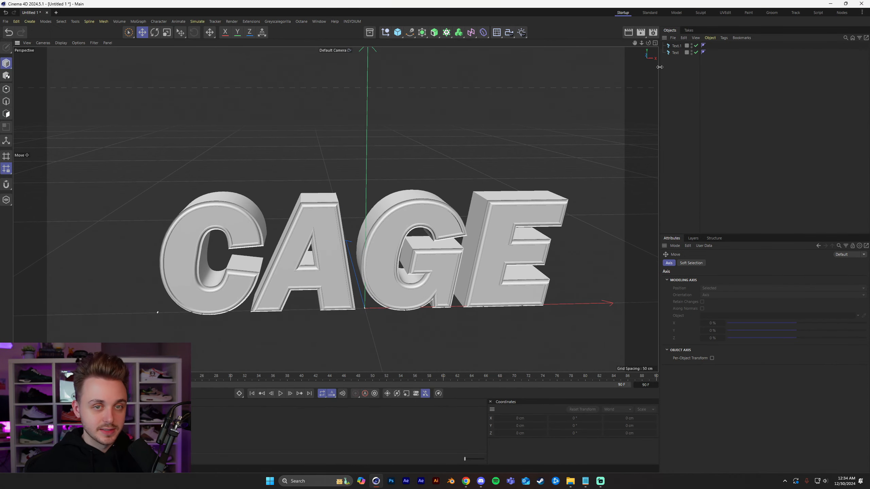
left_click(673, 52)
left_click(677, 45, "ctrl")
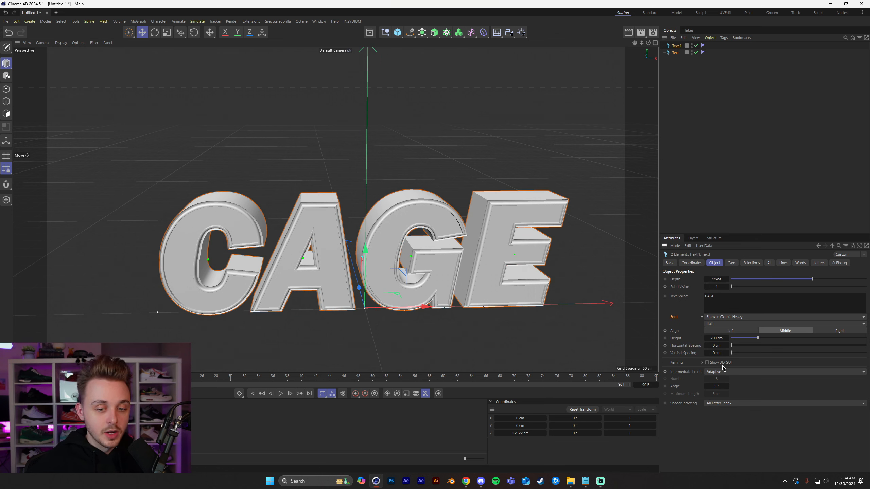
left_click_drag(716, 346, 718, 346)
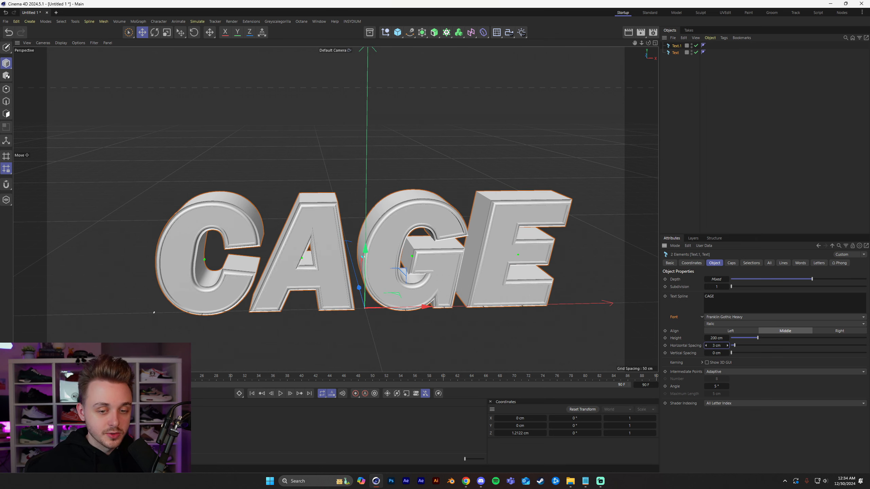
Deselect the text objects and examine the layered bevels and depth of the CAGE letters from several angles.
left_click(734, 190)
left_click_drag(329, 222, 346, 231, "alt")
right_click_drag(455, 225, 520, 230, "alt")
mouse_move(519, 230)
left_mouse_down("alt")
mouse_move(444, 283)
mouse_move(472, 274)
mouse_move(568, 192)
mouse_move(529, 239)
left_mouse_up("alt")
right_click_drag(529, 238, 406, 287, "alt")
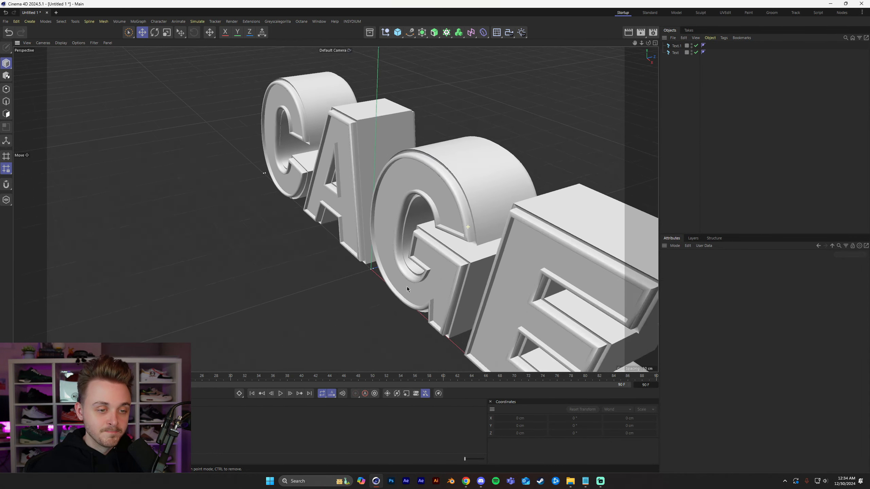
left_click_drag(406, 287, 439, 241, "alt")
middle_click_drag(414, 252, 453, 242, "alt")
left_click_drag(453, 244, 471, 232, "alt")
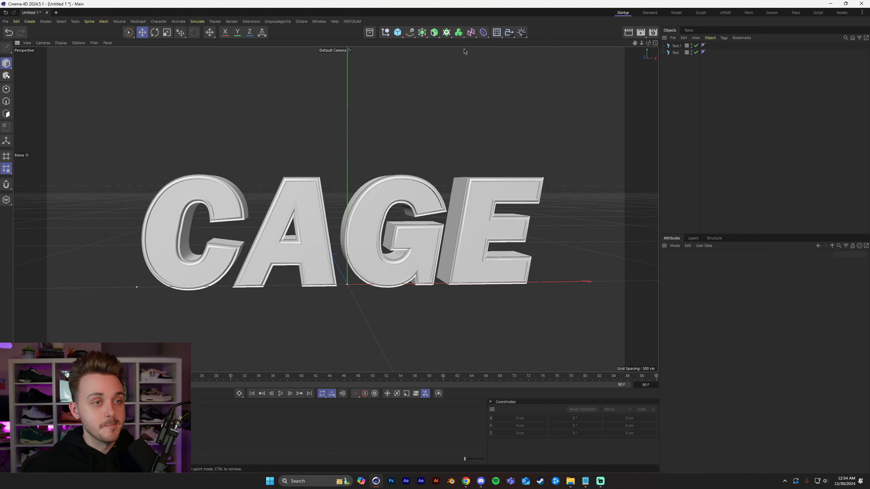
Add a Wrap deformer and raise it about 64 cm along the Y axis, around the middle of the letters.
left_click(485, 37)
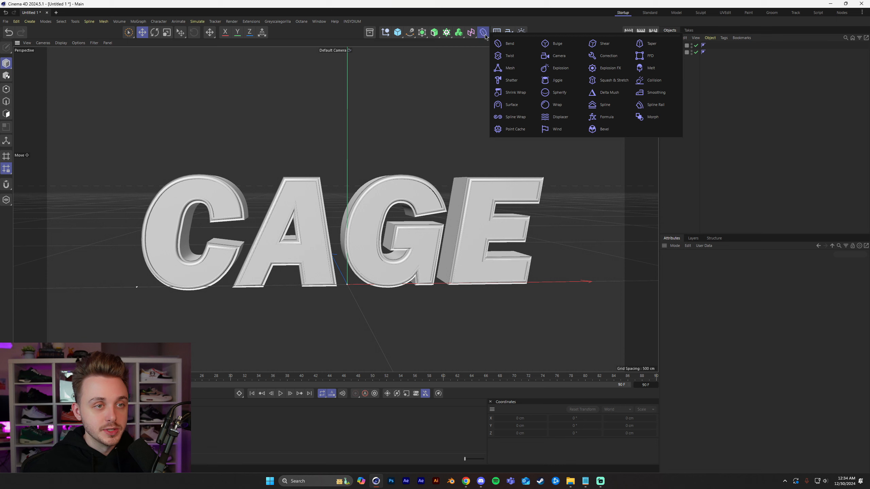
left_click(557, 105)
middle_click_drag(362, 244, 398, 163, "alt")
left_click_drag(397, 163, 470, 187, "alt")
left_click_drag(167, 94, 205, 120, "alt")
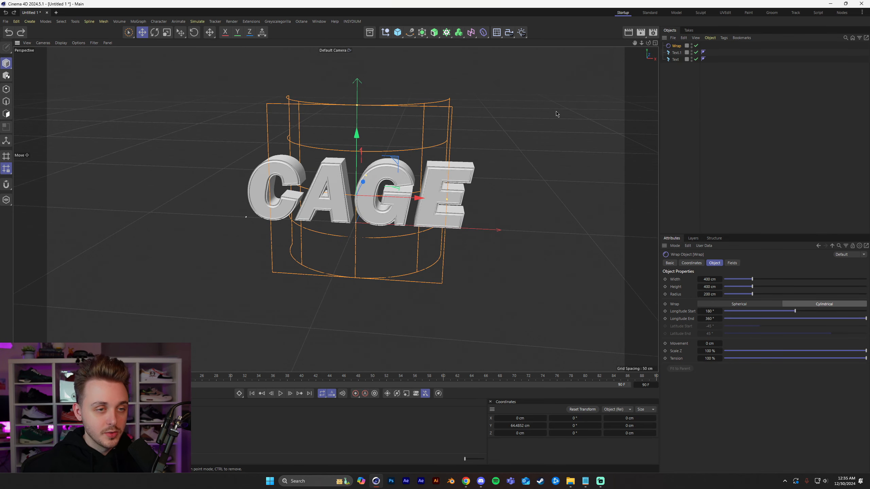
Place one copy of the Wrap deformer inside each of the two CAGE text objects.
left_click_drag(674, 48, 675, 67)
key("ctrl+c")
key("ctrl+v")
left_click(671, 91)
left_click_drag(273, 164, 310, 172, "alt")
right_click_drag(310, 171, 383, 169, "alt")
left_click_drag(383, 170, 350, 191, "alt")
right_click_drag(350, 191, 329, 220, "alt")
middle_click_drag(330, 221, 317, 235, "alt")
left_click_drag(317, 235, 332, 232, "alt")
Select both Wrap deformers and switch their wrap type to Spherical.
left_click(680, 66)
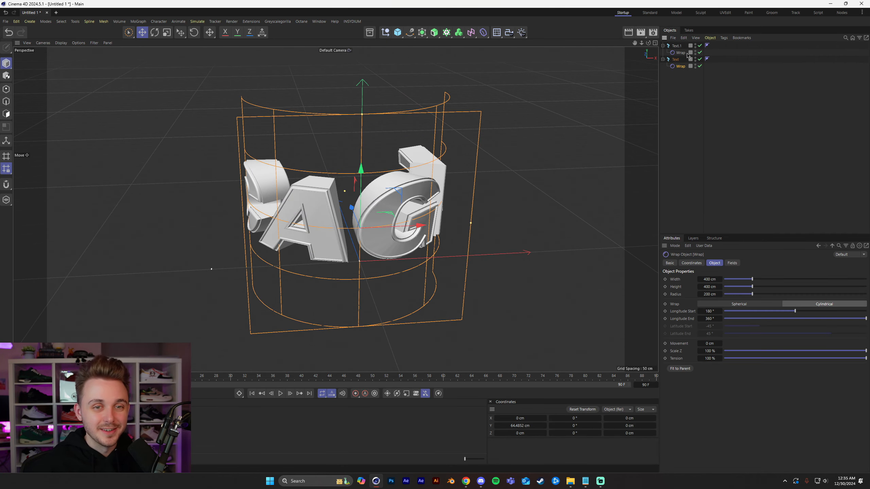
left_click(686, 53, "ctrl")
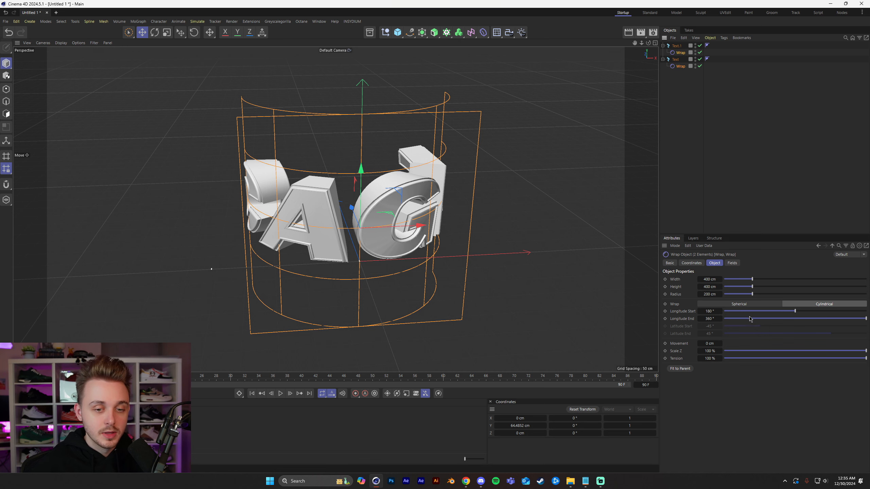
left_click(780, 305)
scroll(364, 206, "up", 2)
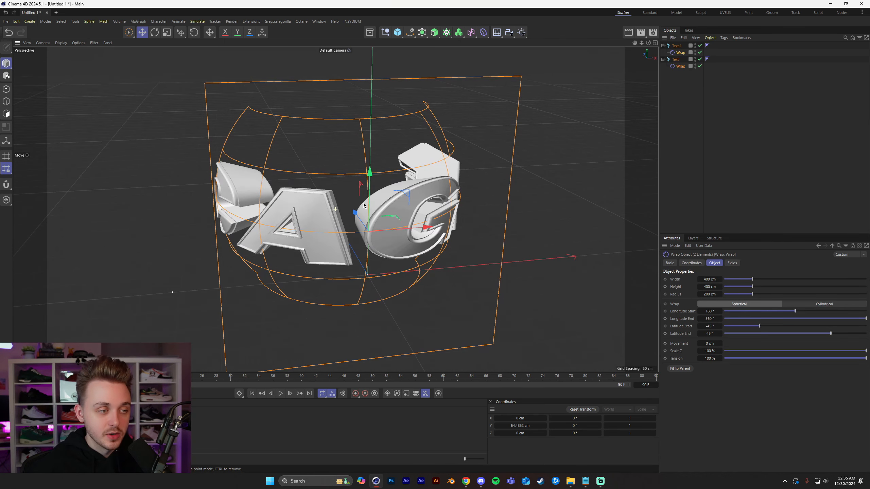
left_click_drag(482, 210, 387, 198, "alt")
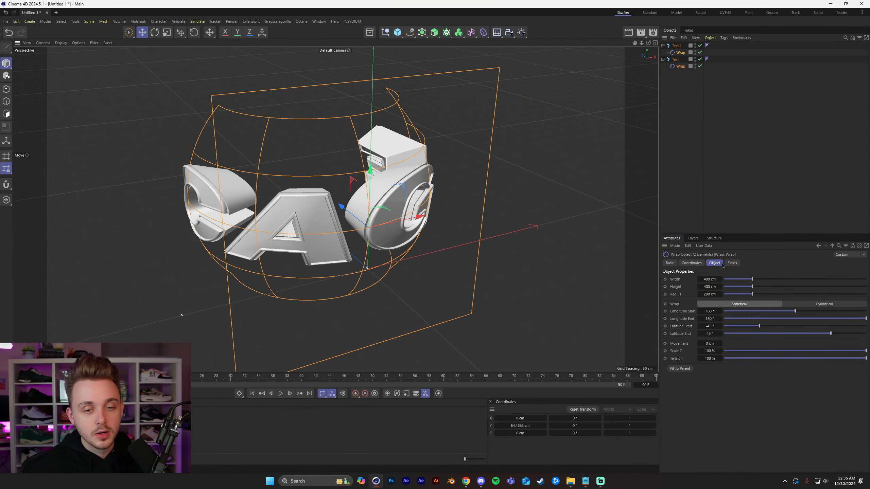
Set both Wrap deformers' width to about 998 cm and radius to about 408 cm.
left_click_drag(752, 280, 783, 292)
key("ctrl+z")
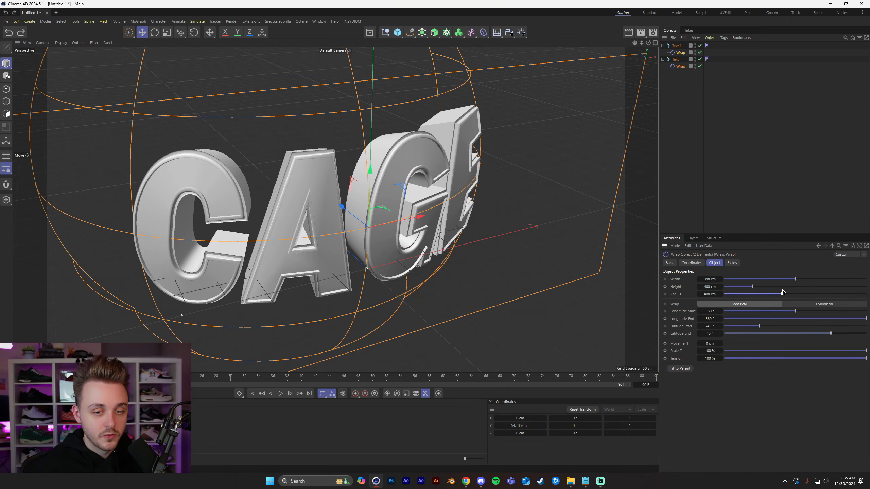
left_click_drag(493, 275, 410, 256, "alt")
scroll(410, 256, "down", 5)
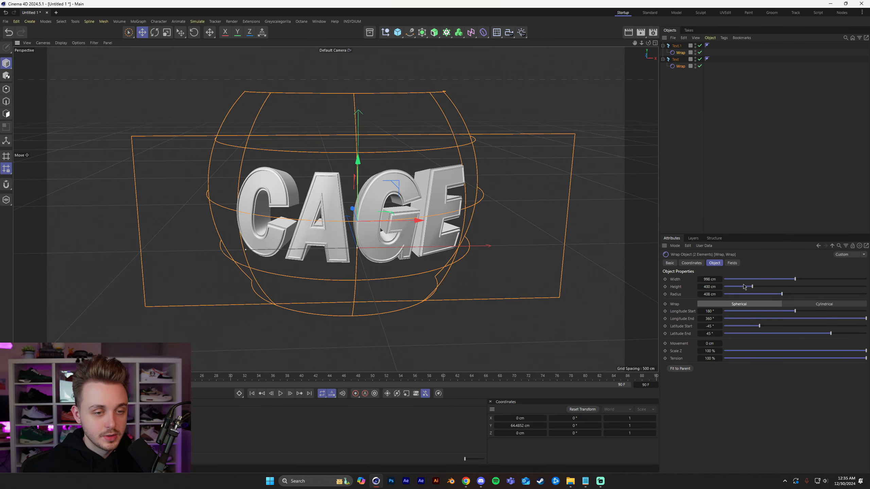
Set both Wrap deformers to about 893 cm width, 483 cm height, 45% Z scale and 65% tension.
left_click_drag(796, 280, 759, 289)
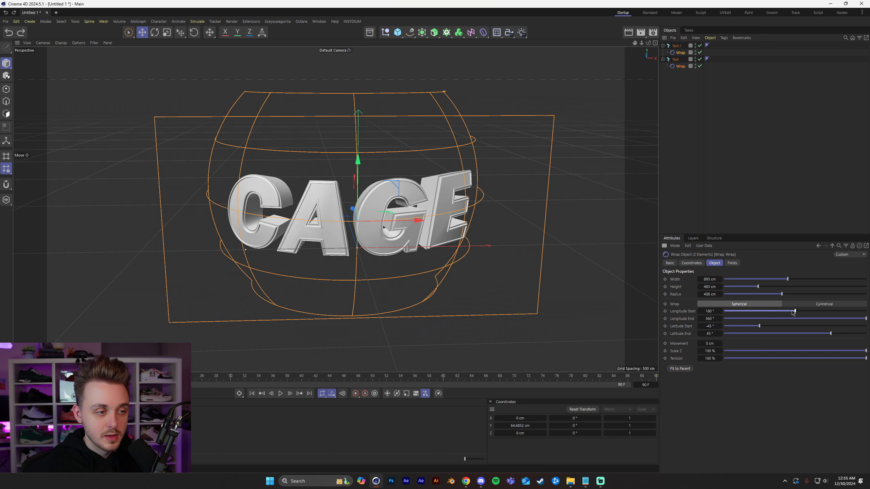
left_click_drag(759, 352, 817, 359)
mouse_move(279, 203)
left_mouse_down("alt")
mouse_move(351, 223)
mouse_move(377, 191)
mouse_move(274, 205)
left_mouse_up("alt")
left_click(582, 219)
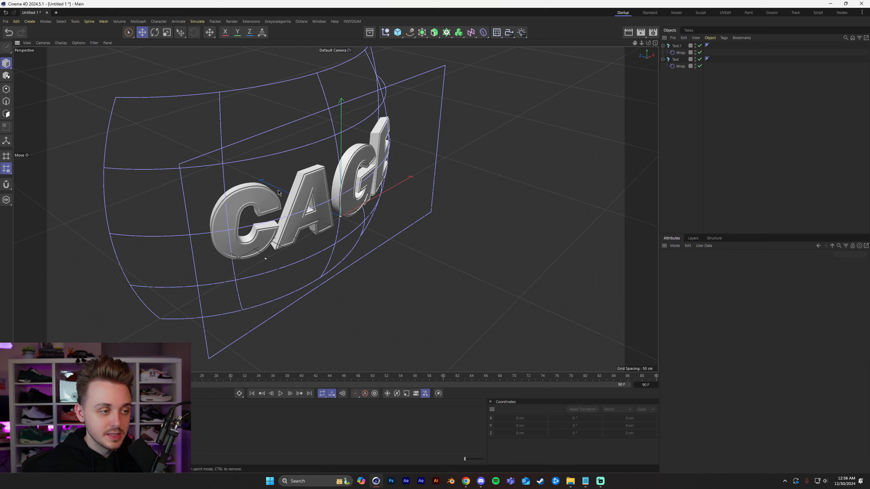
Reselect both Wrap deformers and raise their Z scale to about 71%.
left_click(680, 66)
left_click(681, 52, "ctrl")
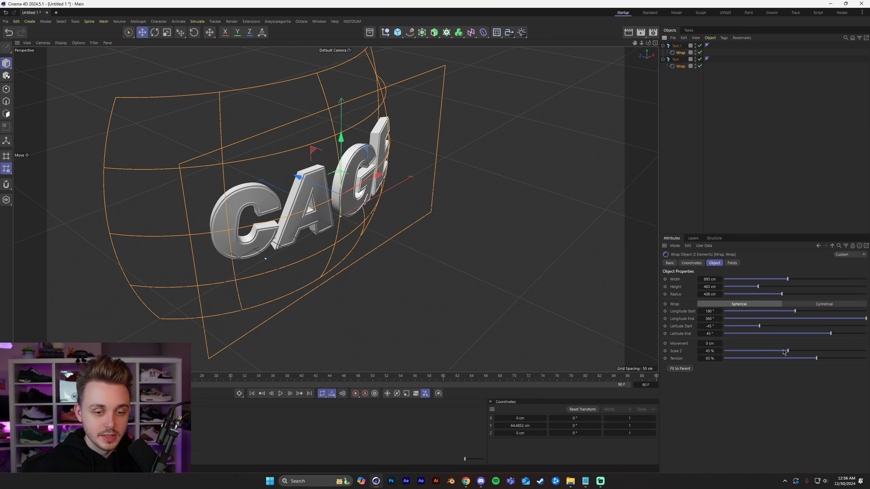
left_click_drag(784, 352, 825, 351)
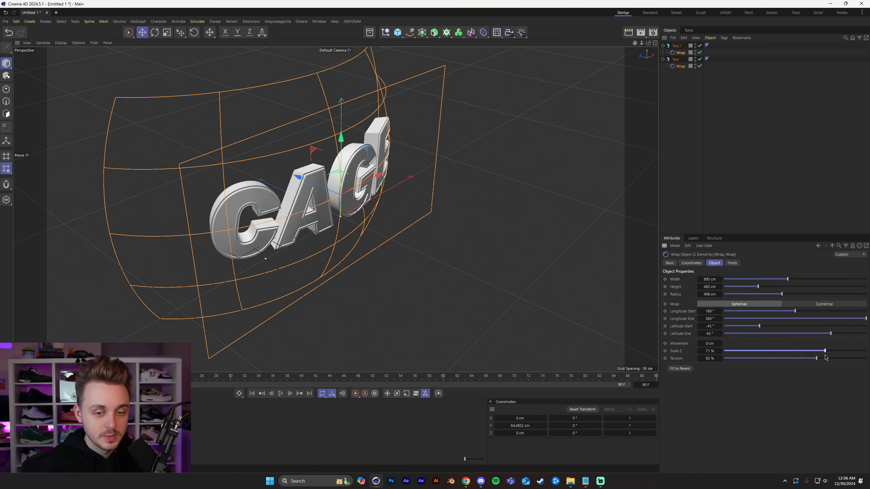
Examine the spherically wrapped CAGE text from different angles and distances.
left_click(592, 205)
left_click_drag(292, 197, 214, 137, "alt")
scroll(361, 231, "up", 3)
left_click_drag(360, 231, 382, 258, "alt")
scroll(454, 206, "down", 3)
middle_click_drag(382, 258, 368, 234, "alt")
left_click_drag(367, 234, 376, 270, "alt")
left_click_drag(385, 207, 417, 228, "alt")
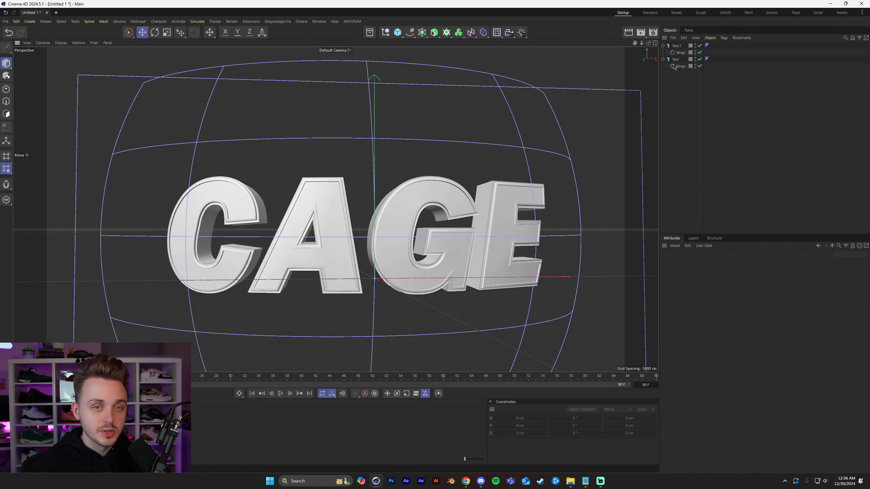
Switch both Wrap deformers to Cylindrical and set their Z scale to about 86%.
left_click(680, 67)
left_click(681, 52, "ctrl")
left_click(807, 307)
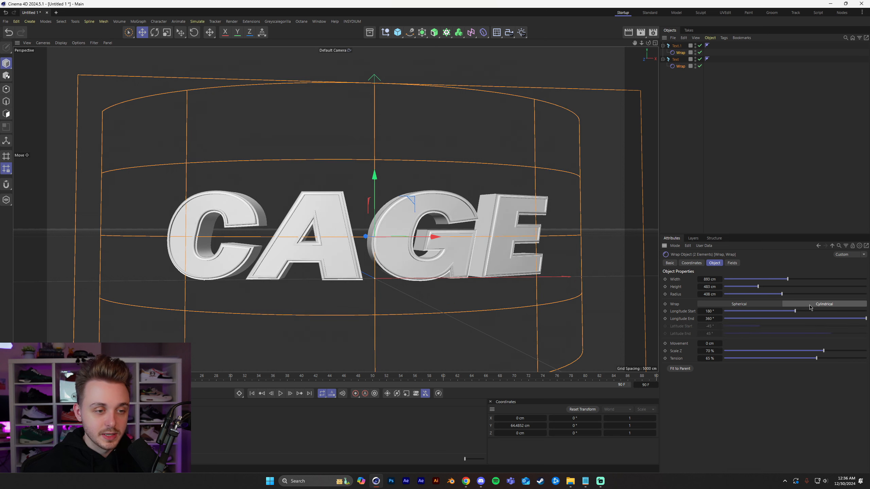
left_click_drag(758, 287, 764, 287)
key("ctrl+z")
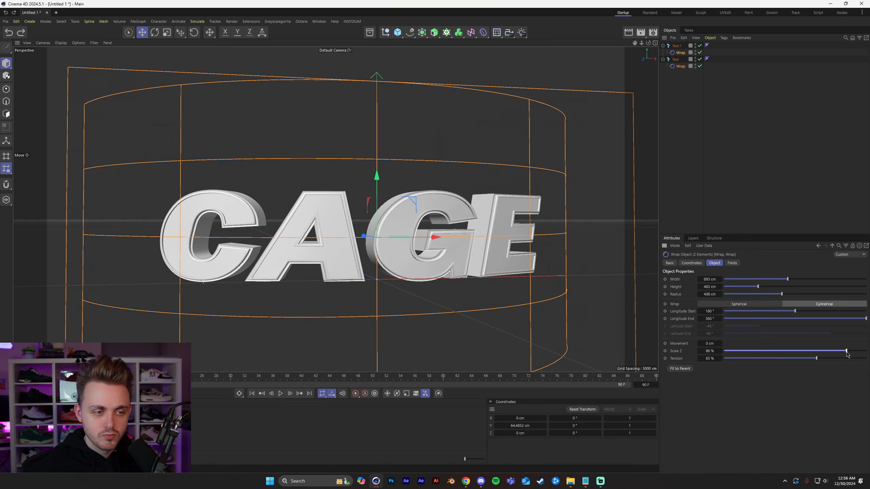
Try larger radius and width values for both cylindrical Wrap deformers and compare the curvature of the letters.
left_click_drag(783, 294, 824, 282)
key("ctrl+z")
key("ctrl+z")
left_click_drag(496, 233, 555, 278, "alt")
left_click_drag(824, 281, 805, 281)
left_click(777, 153)
left_click_drag(421, 175, 386, 143, "alt")
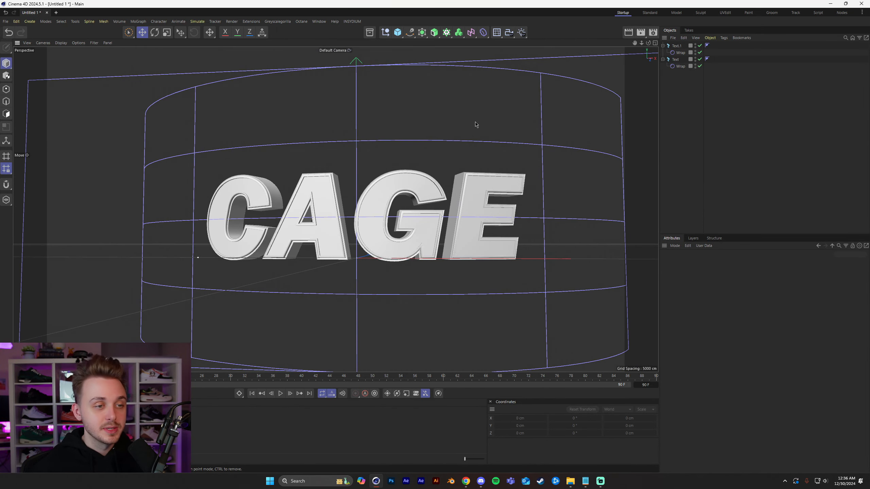
Delete the Wrap deformers from both CAGE text objects.
middle_click_drag(453, 100, 432, 133, "alt")
left_click(680, 66)
key("Delete")
left_click(681, 53)
key("Delete")
Add a Bend deformer raised about 83 cm along Y, with about 115° strength and 107° angle.
left_click(484, 34)
left_click(521, 41)
left_click_drag(371, 226, 380, 239, "alt")
scroll(379, 241, "down", 3)
left_click_drag(348, 215, 349, 175)
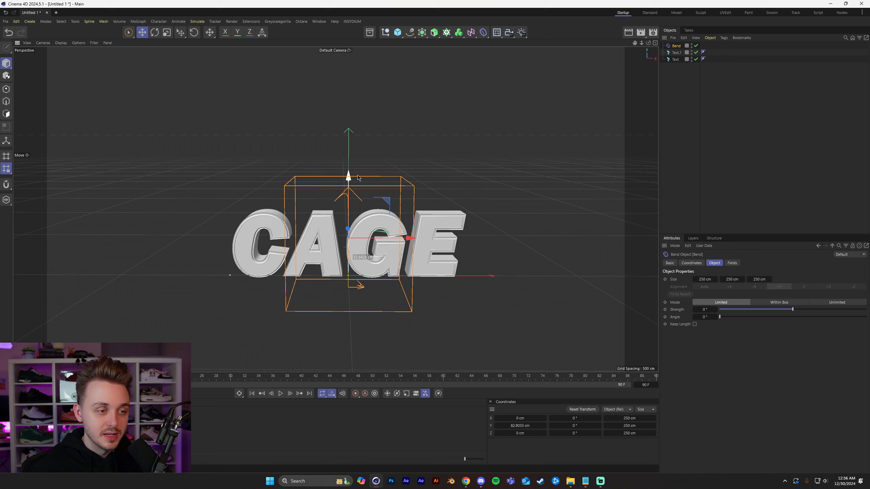
left_click_drag(735, 317, 801, 315)
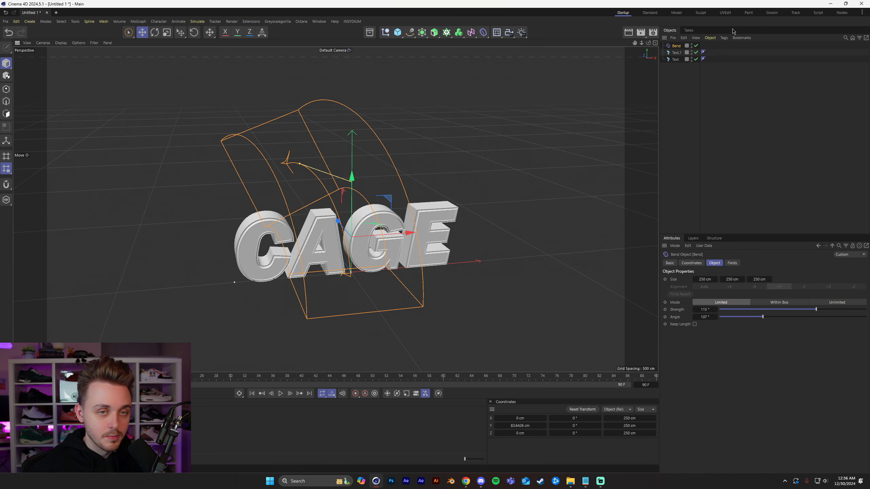
Place one copy of the Bend deformer inside each of the two CAGE text objects.
left_click_drag(677, 47, 678, 67)
left_click(682, 123)
left_click_drag(302, 233, 247, 274, "alt")
Select both Bend deformers and set their strength to about 41° and angle to about 82°.
left_click(685, 65)
left_click(682, 53, "ctrl")
left_click_drag(764, 310, 801, 310)
left_click_drag(387, 230, 452, 189, "alt")
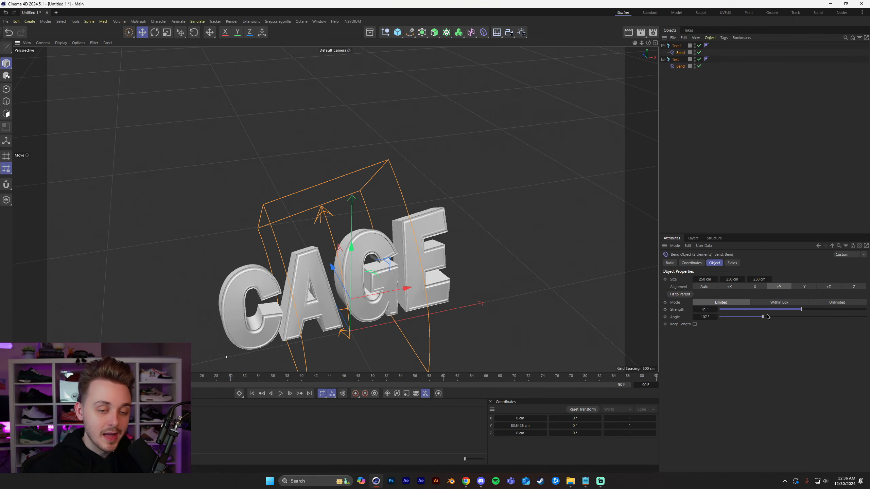
left_click_drag(767, 317, 757, 317)
Delete the Bend deformers from both CAGE text objects.
left_click_drag(356, 245, 297, 248, "alt")
mouse_move(353, 251)
left_mouse_down("alt")
mouse_move(405, 229)
mouse_move(359, 239)
left_mouse_up("alt")
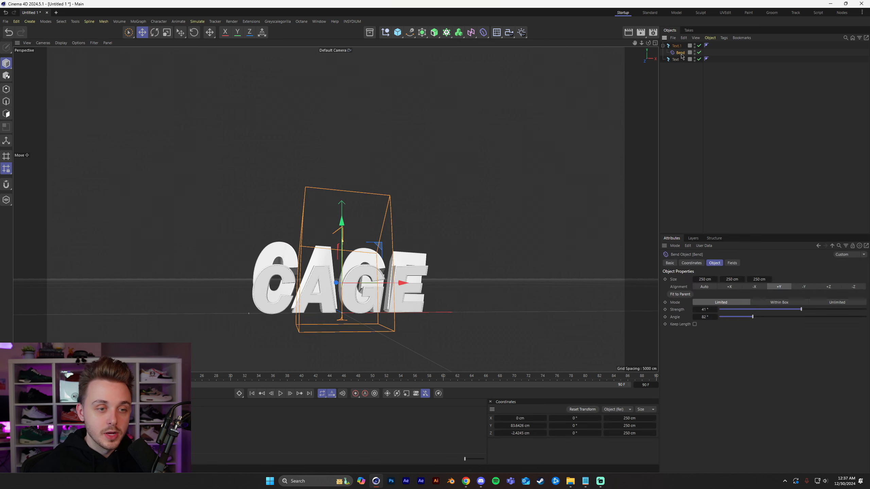
key("Delete")
Examine the undeformed CAGE text from the front and slightly to the side.
middle_click_drag(324, 282, 353, 256, "alt")
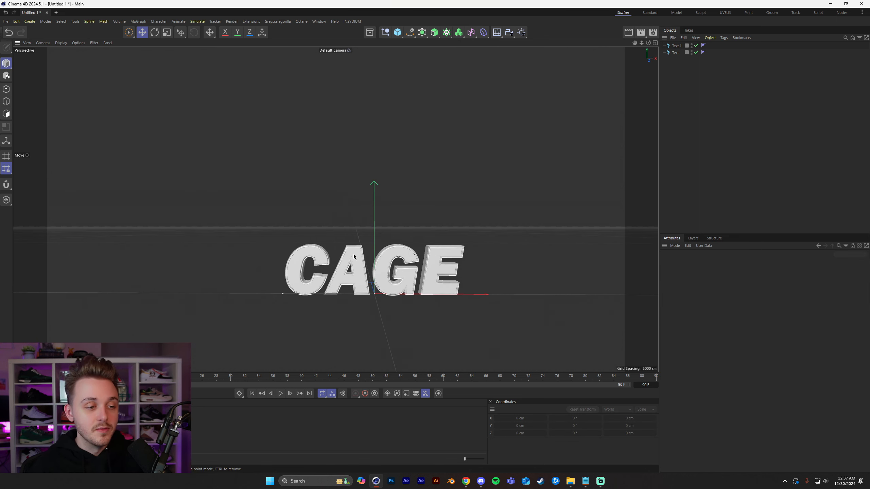
middle_click_drag(430, 280, 404, 242, "alt")
right_click_drag(360, 242, 413, 242, "alt")
left_click_drag(379, 237, 396, 252, "alt")
middle_click_drag(350, 231, 339, 235, "alt")
right_click_drag(339, 235, 376, 234, "alt")
left_click_drag(368, 233, 356, 232, "alt")
middle_click_drag(357, 231, 369, 229, "alt")
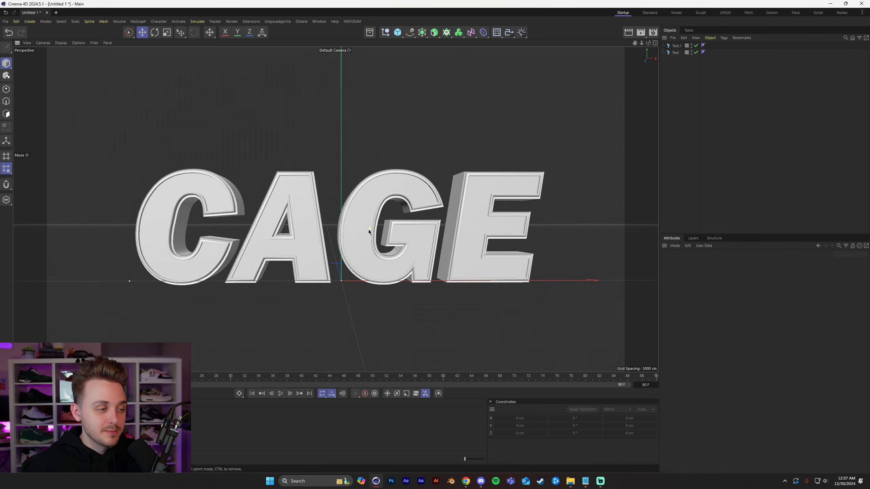
right_click_drag(369, 230, 357, 234, "alt")
left_click_drag(356, 234, 363, 235, "alt")
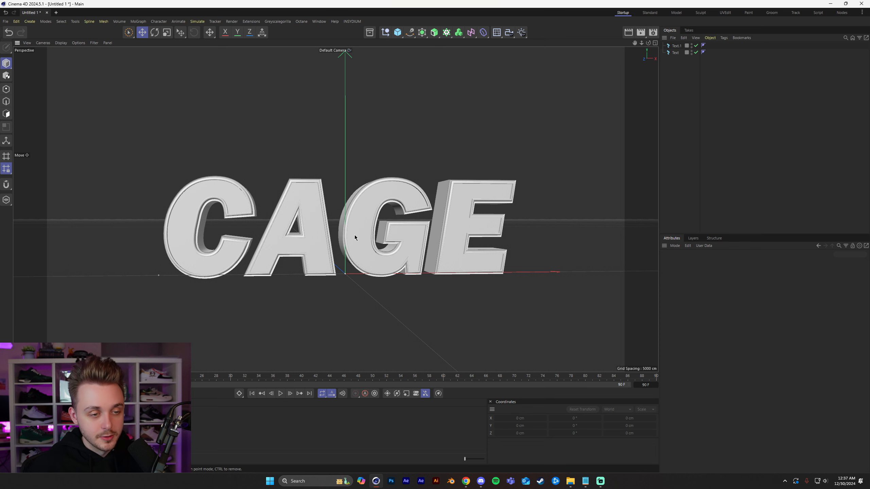
Select both CAGE text objects and add a Plain effector to them.
key("shift+c")
left_click(691, 101)
left_click_drag(669, 41, 677, 62)
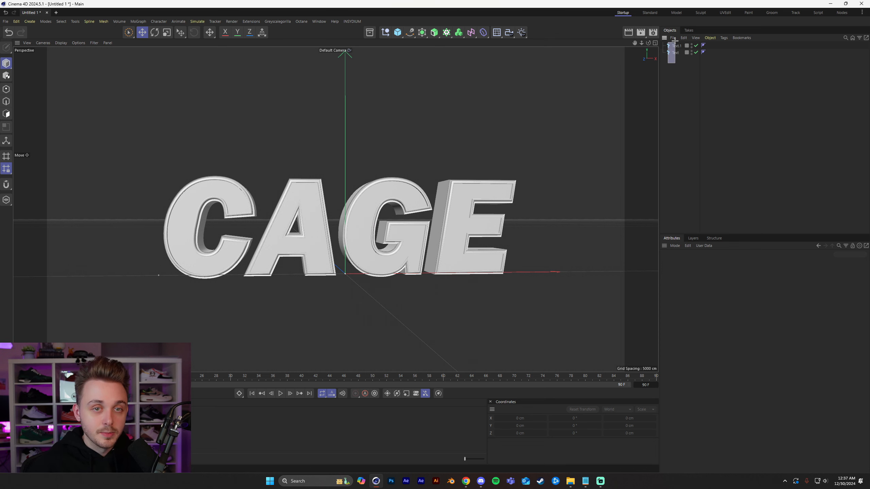
key("shift+c")
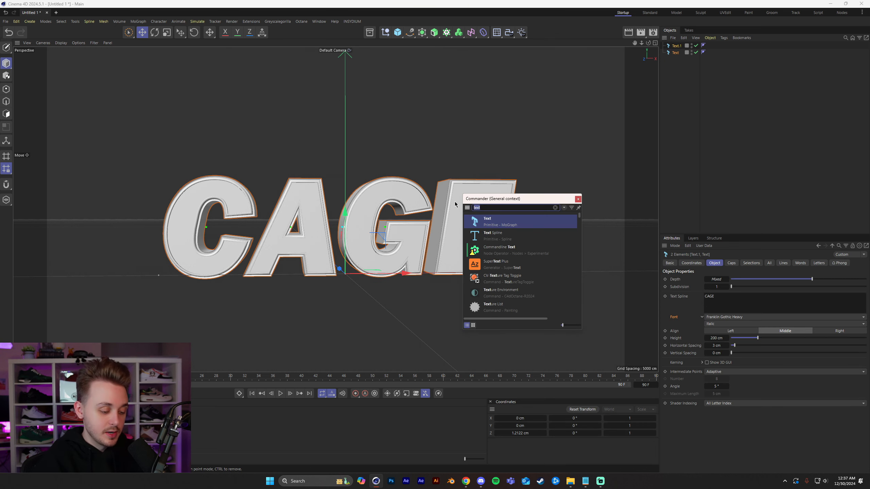
key("BackSpace")
type("plain")
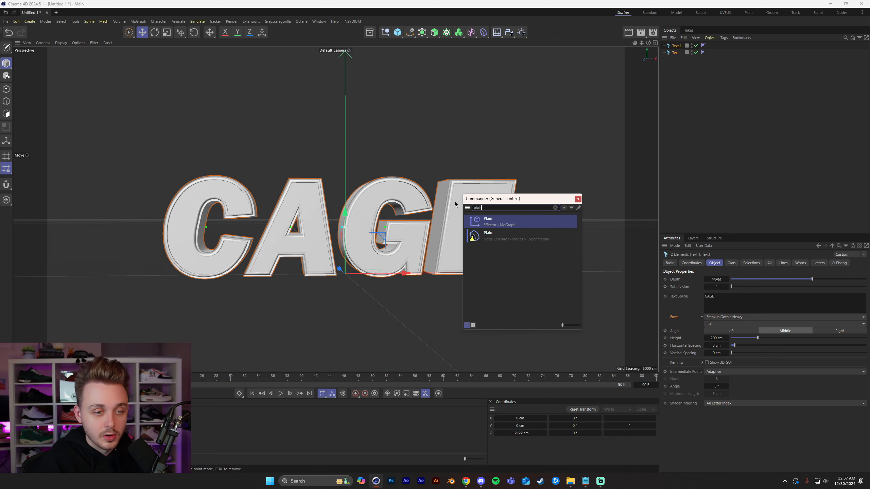
key("Return")
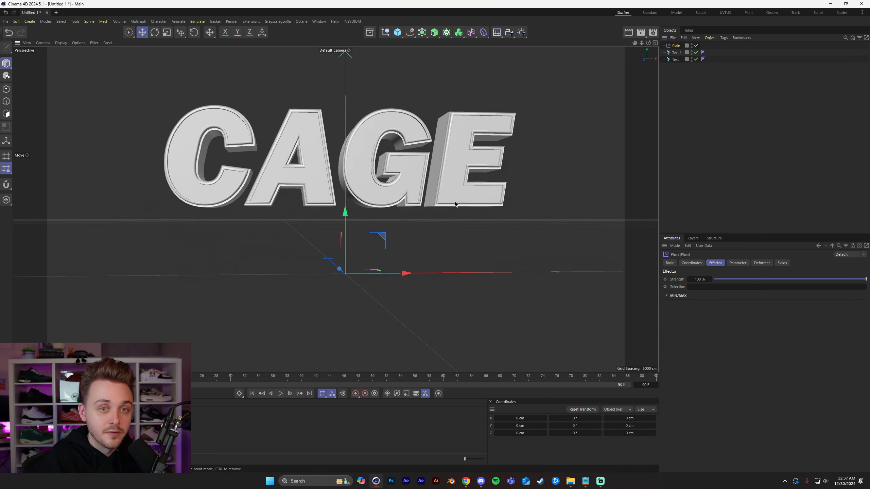
left_click(139, 23)
mouse_move(142, 36)
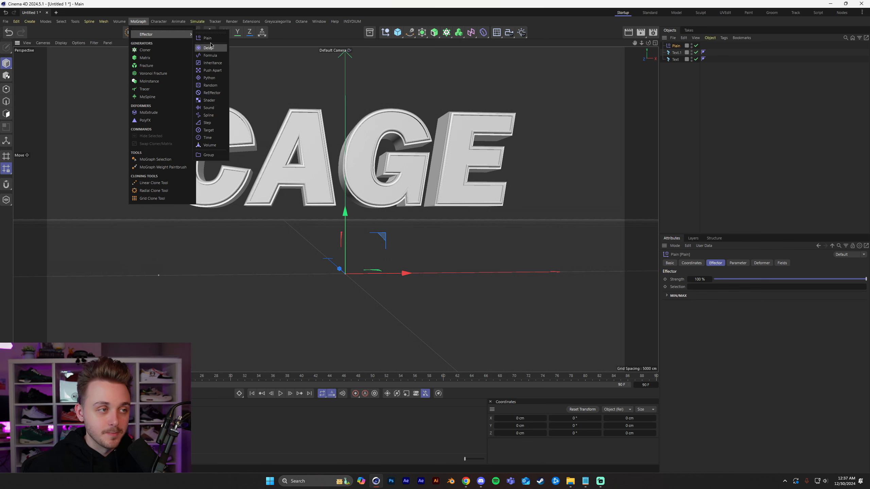
left_click(689, 147)
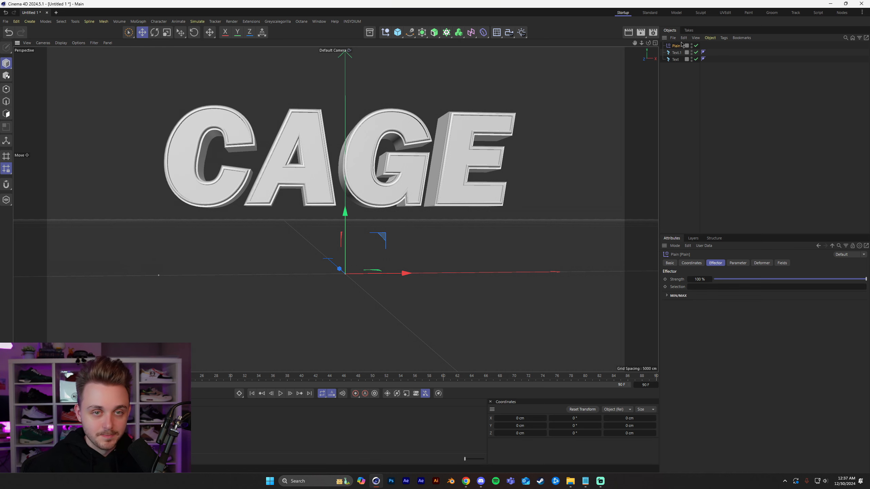
Set the Plain effector's Y position offset to 50 cm.
left_click(733, 263)
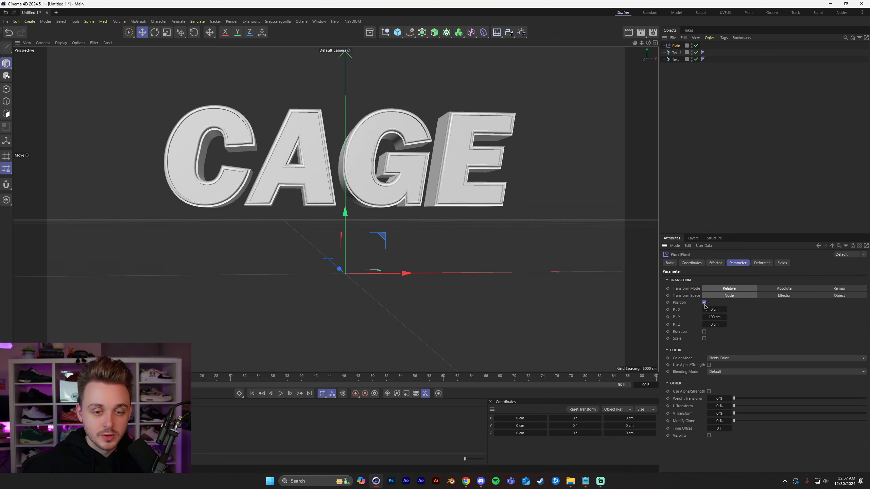
left_click(715, 317)
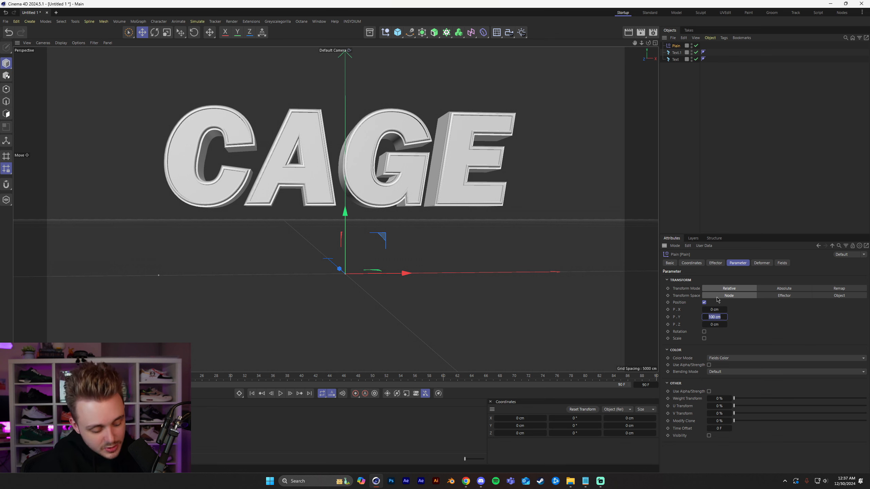
type("50")
key("Return")
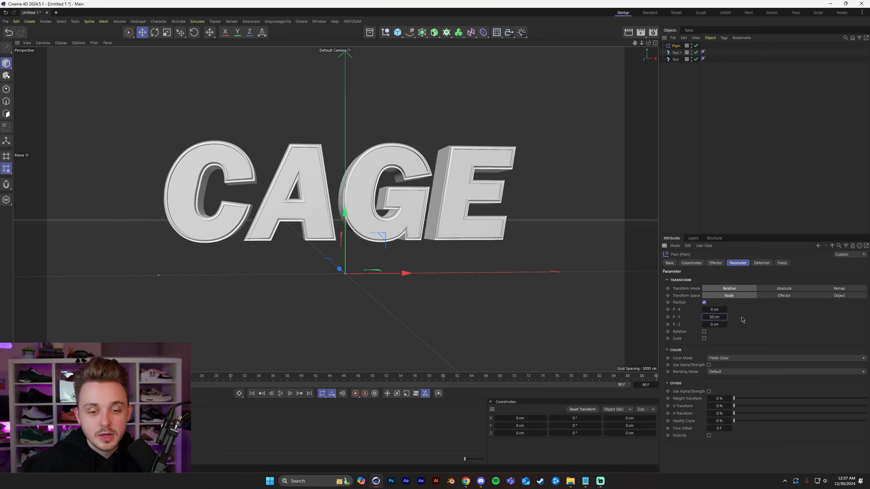
Enable rotation on the Plain effector with heading 30°, pitch 30° and bank 2°.
left_click(714, 339)
type("30")
key("Tab")
type("30")
key("Tab")
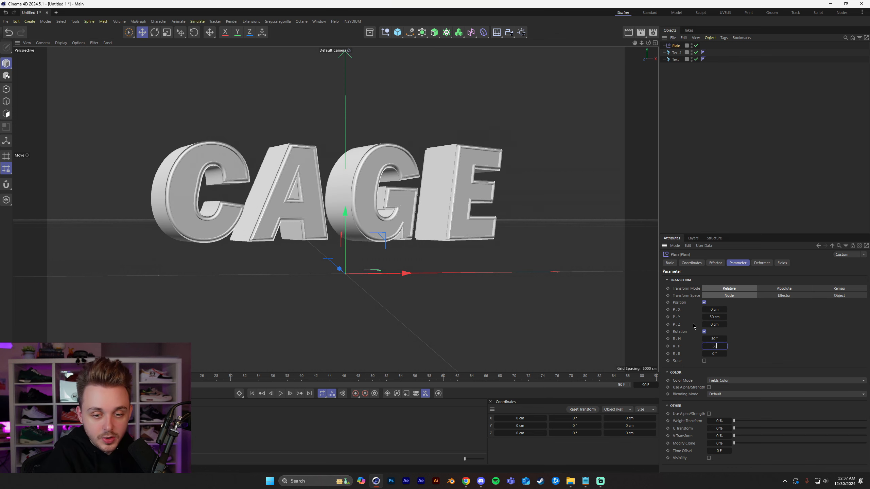
type("2")
key("Return")
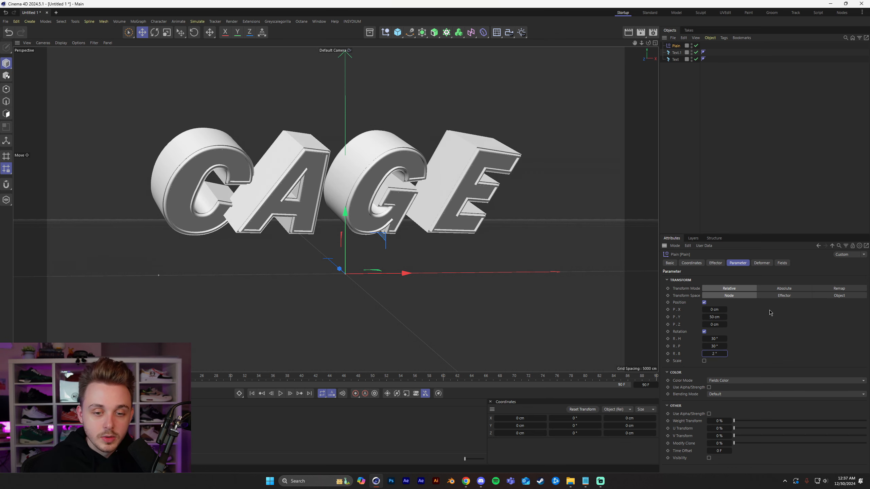
Enable uniform scaling on the Plain effector and set its scale to -1.
left_click(705, 361)
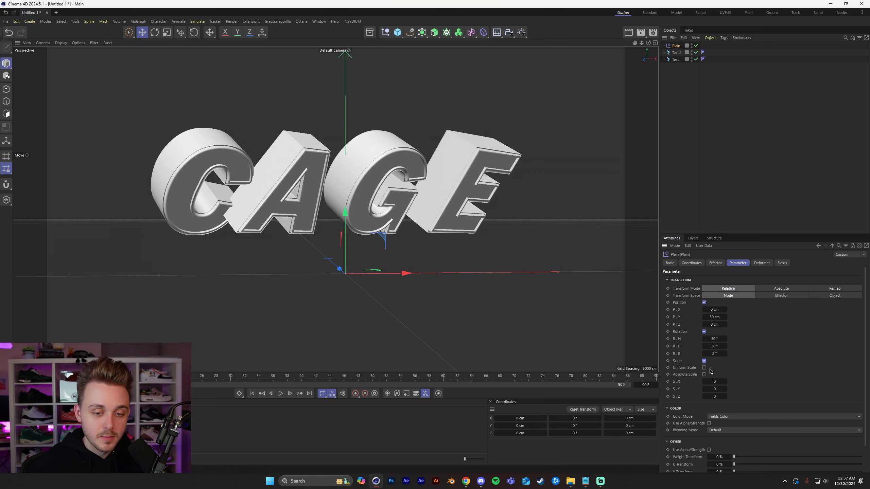
left_click(704, 368)
double_click(714, 382)
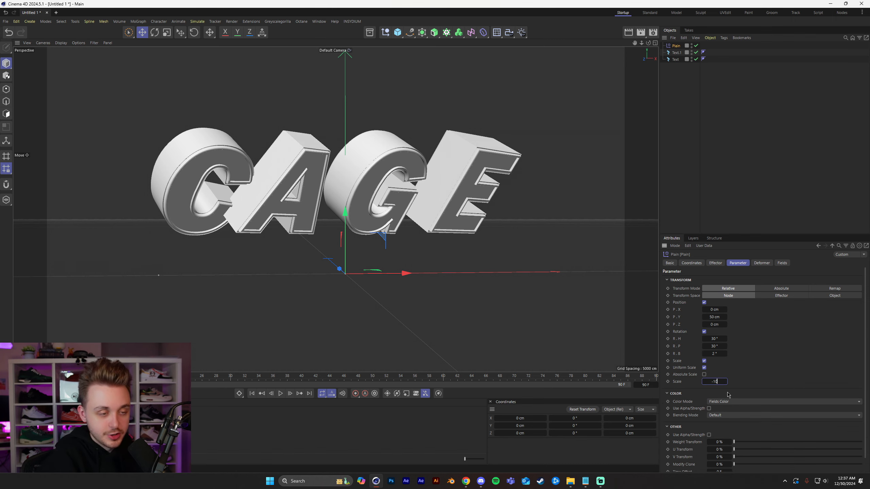
key("Return")
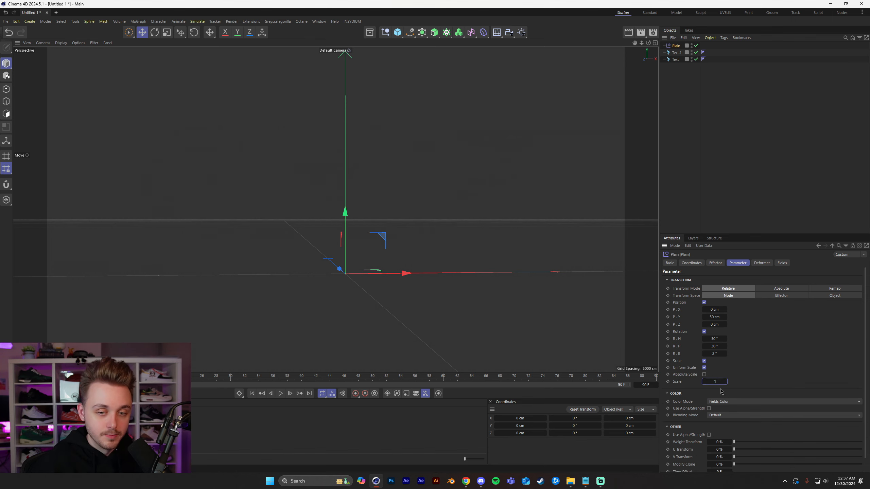
Add a Box Field to the Plain effector to limit where it affects the letters.
left_click(783, 263)
left_click(678, 331)
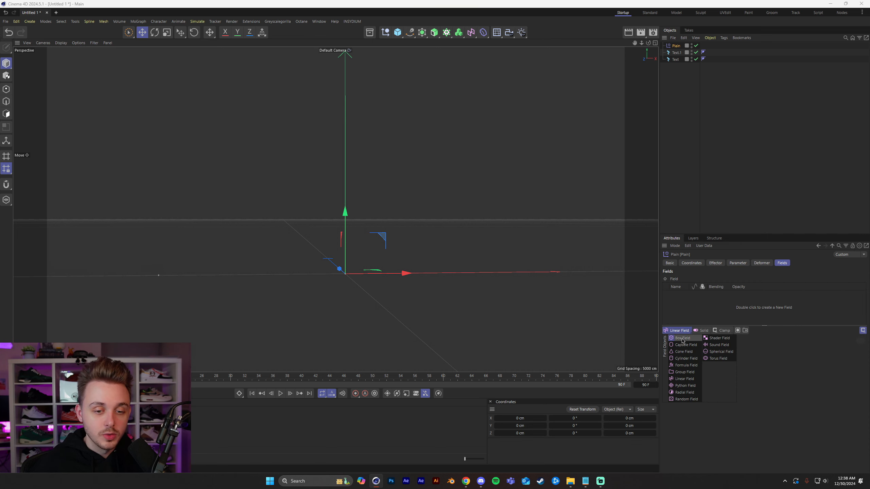
left_click(683, 338)
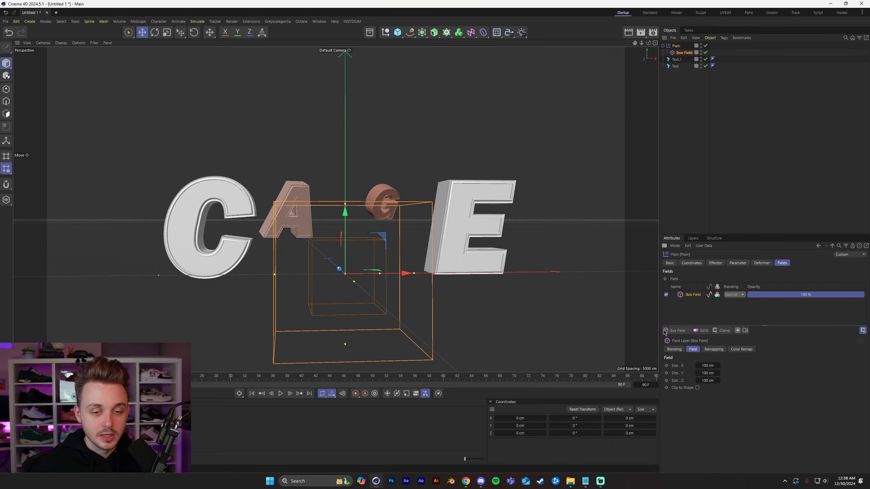
Enlarge the Box Field to about 418 cm in X and 166 cm in Y, raised to about 83.5 cm, enclosing all the letters.
middle_click_drag(328, 268, 342, 270, "alt")
scroll(343, 270, "up", 1)
left_click_drag(382, 259, 487, 243)
key("ctrl+z")
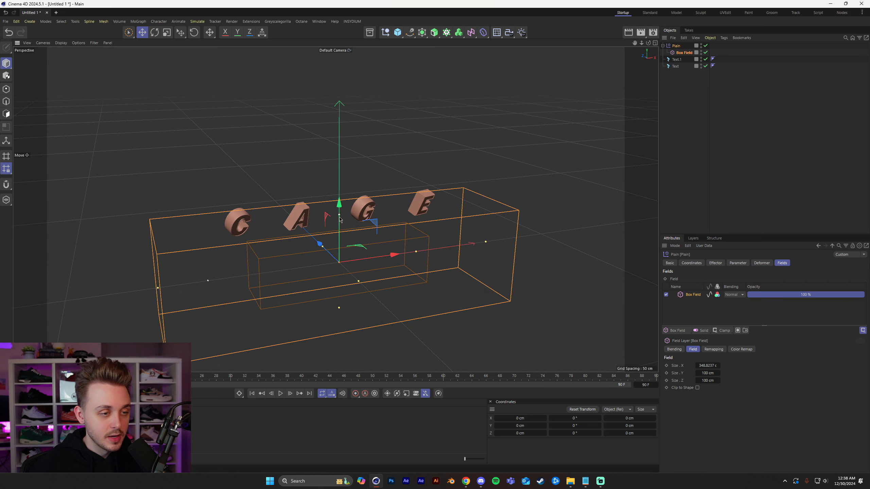
left_click_drag(338, 215, 343, 173)
left_click_drag(418, 214, 515, 202)
left_click_drag(453, 209, 461, 217, "alt")
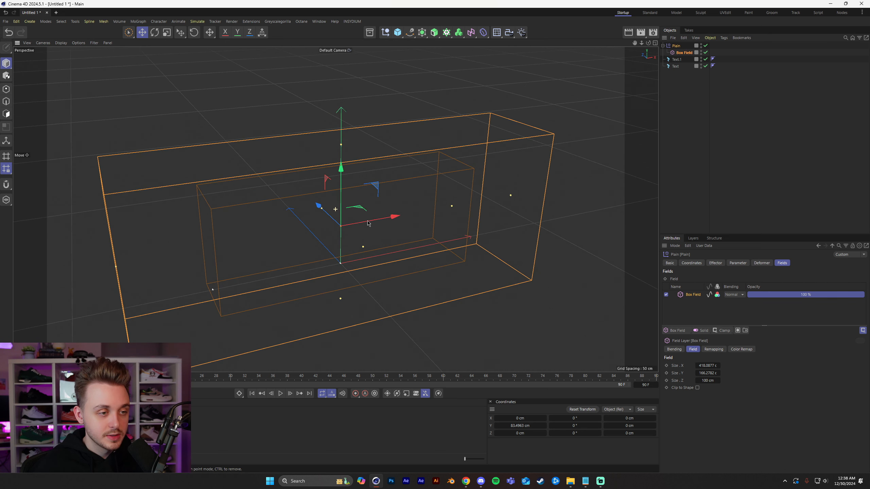
With autokeying on, keyframe the Box Field at frame 90 at an X position of about 689 cm, clear of the text.
left_click(699, 116)
left_click_drag(336, 219, 409, 236, "alt")
left_click(686, 53)
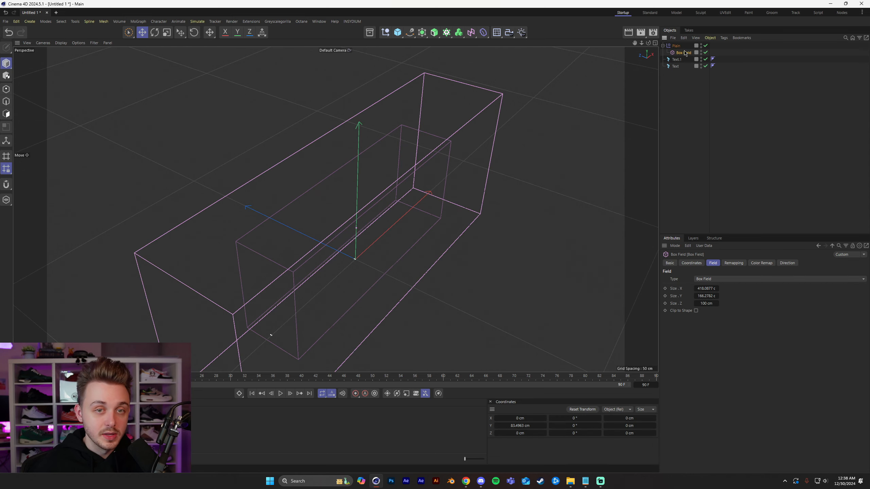
left_click_drag(397, 185, 331, 162, "alt")
left_click(365, 394)
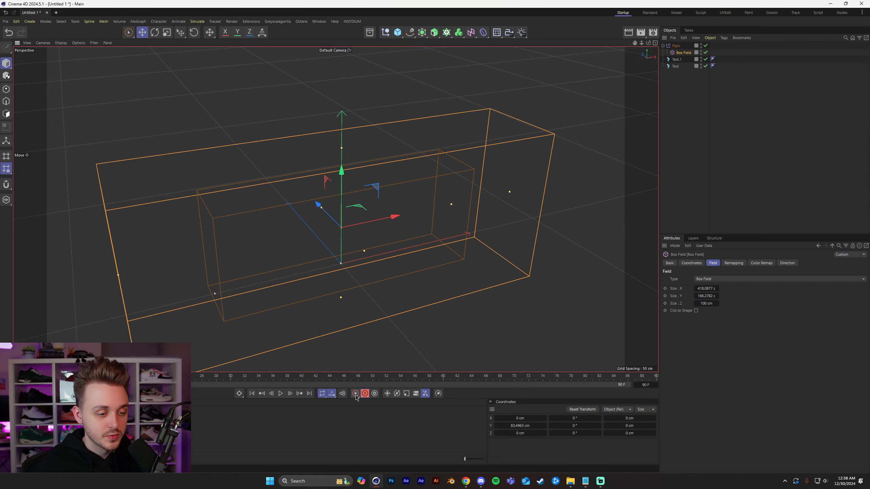
left_click(657, 377)
left_click_drag(420, 235, 653, 212, "alt")
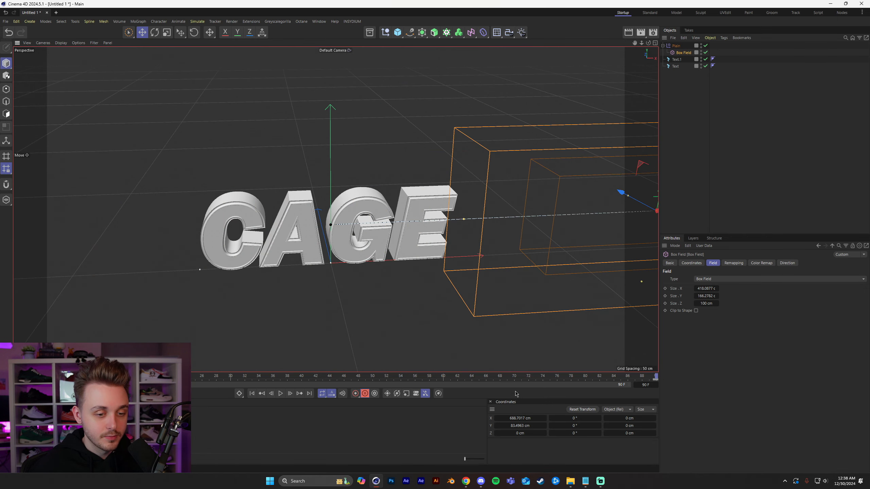
Play back the Box Field animation from the start to check how the letters appear, and rewind to frame 0.
left_click(252, 395)
left_click_drag(275, 261, 279, 235, "alt")
left_click(280, 394)
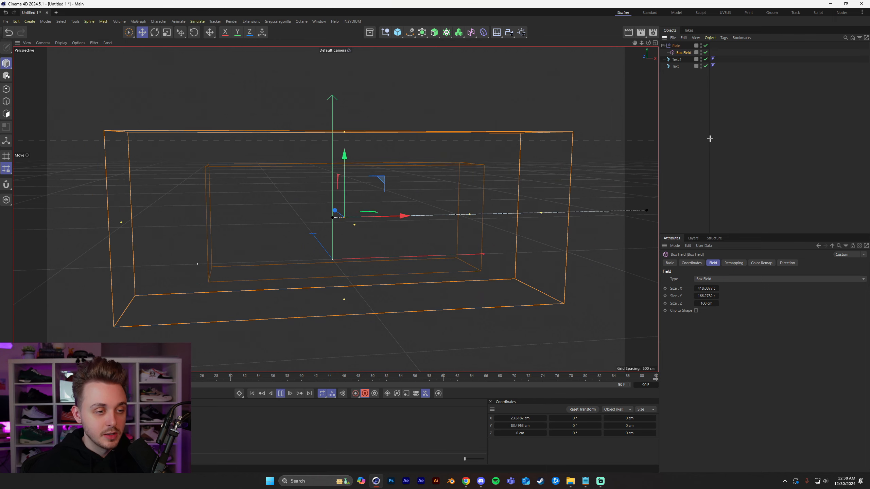
left_click(709, 141)
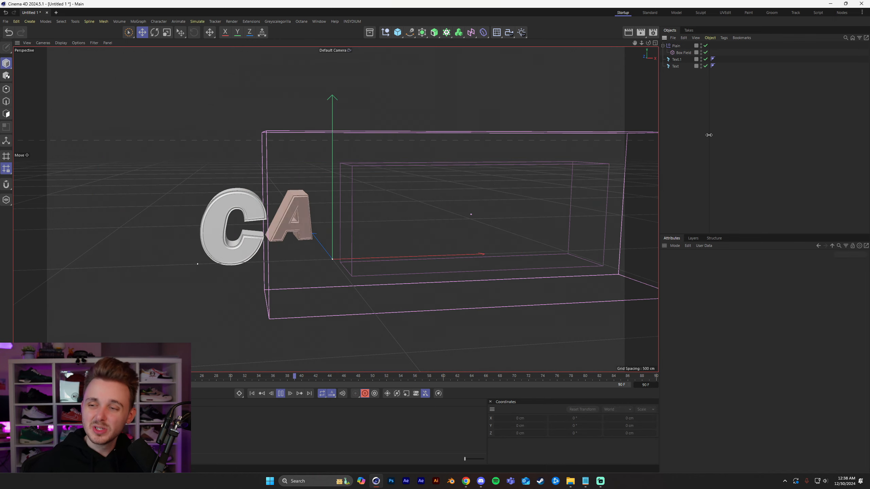
left_click(280, 393)
left_click(252, 394)
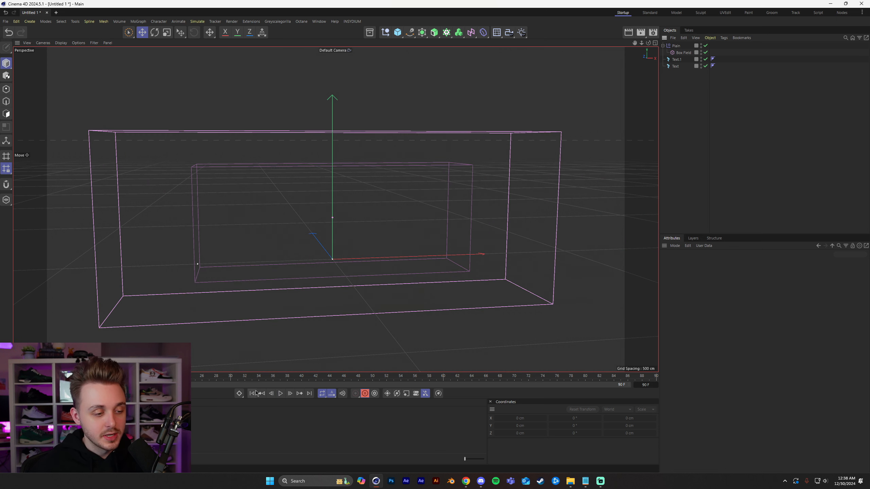
Add a Delay effector to both CAGE text objects.
left_click(678, 60)
left_click(676, 66, "shift")
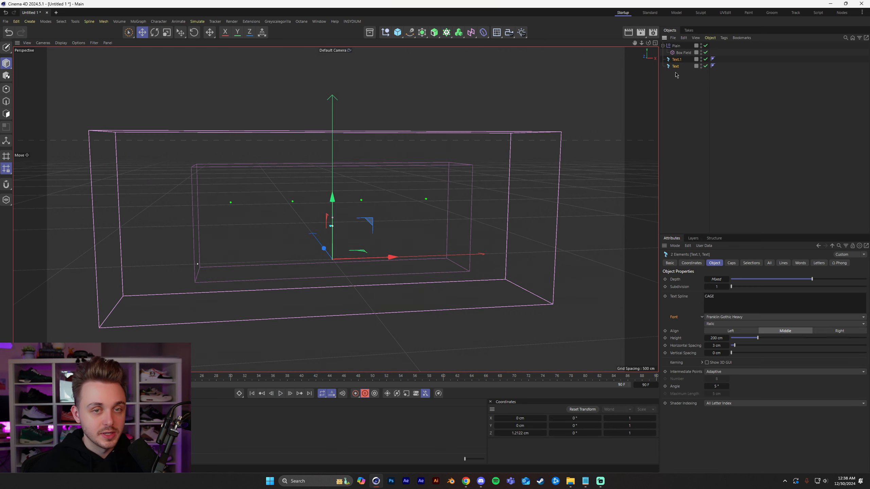
key("shift+c")
type("delay")
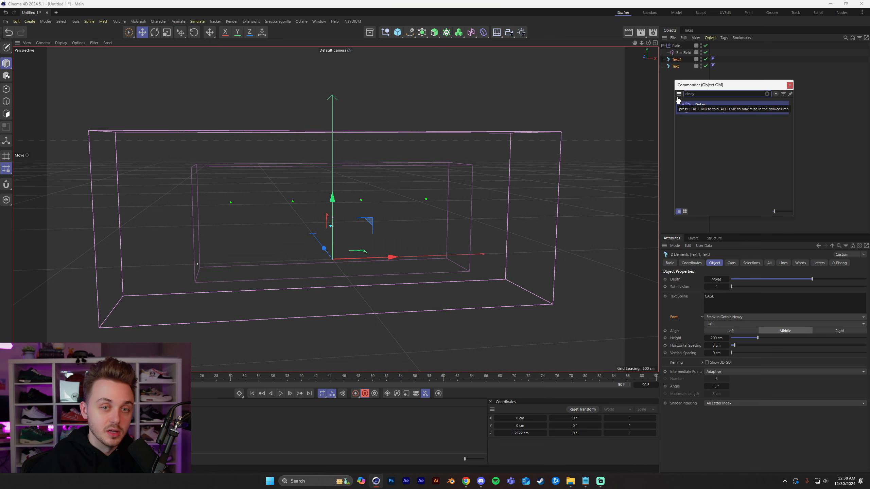
key("Return")
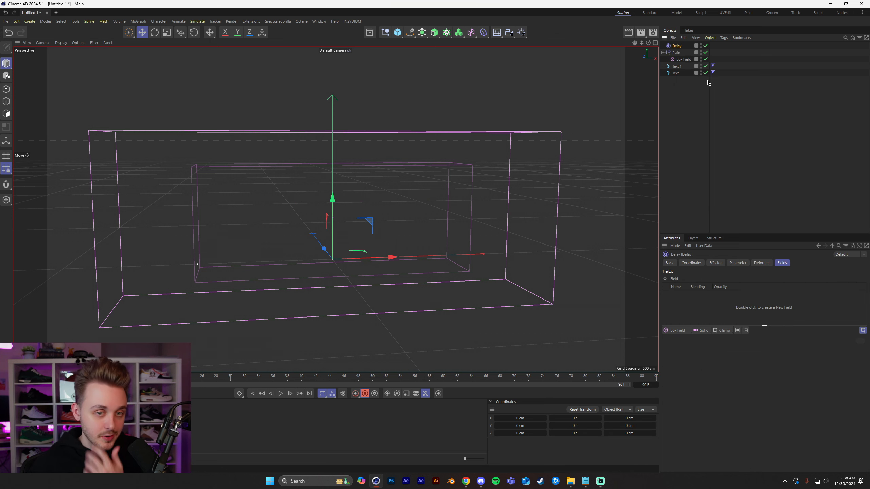
Set the Delay effector to Spring mode with 60% strength and play back the animation.
left_click(716, 263)
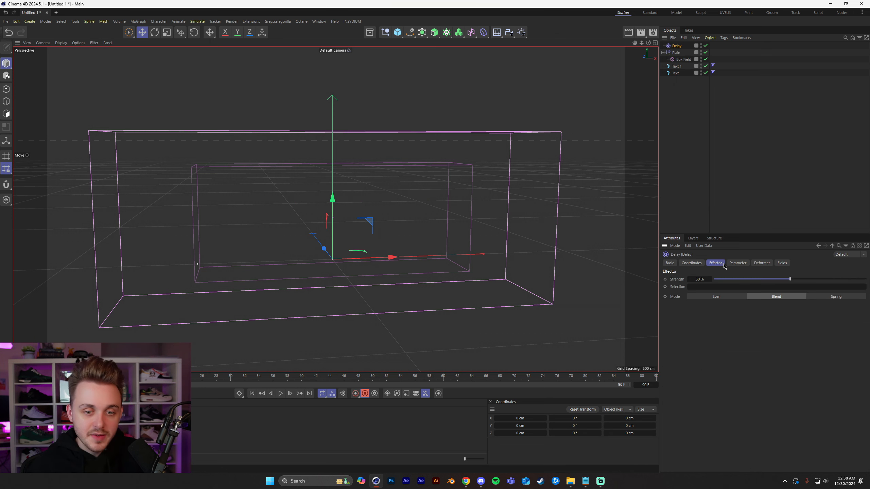
left_click(828, 297)
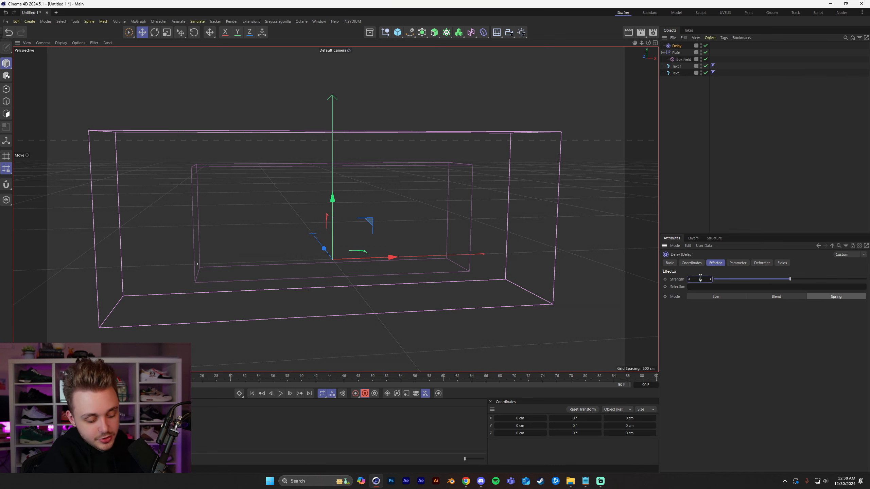
key("F8")
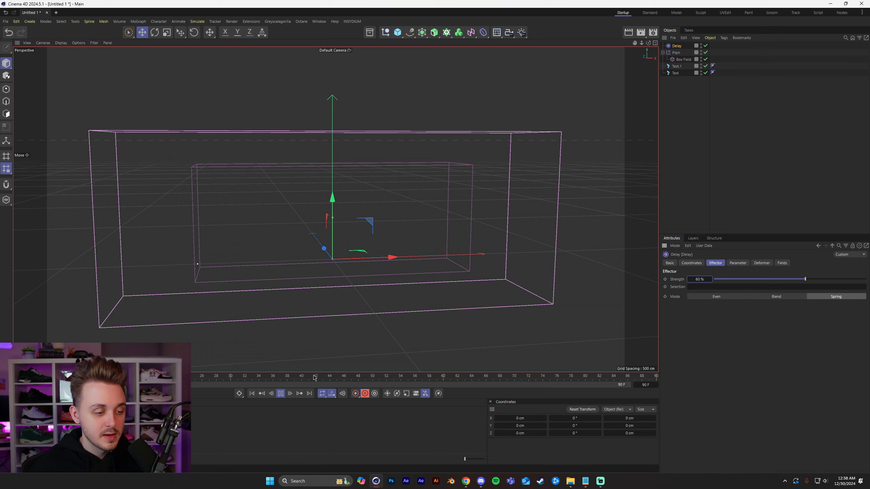
left_click(791, 150)
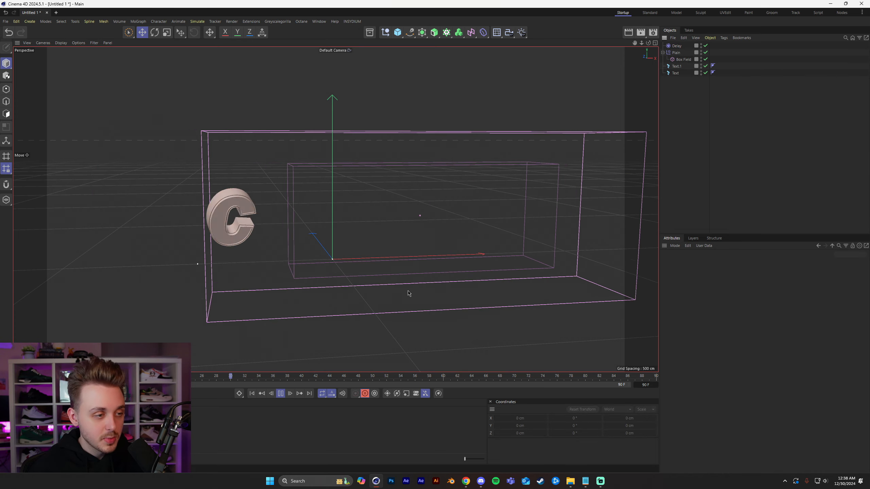
left_click(279, 394)
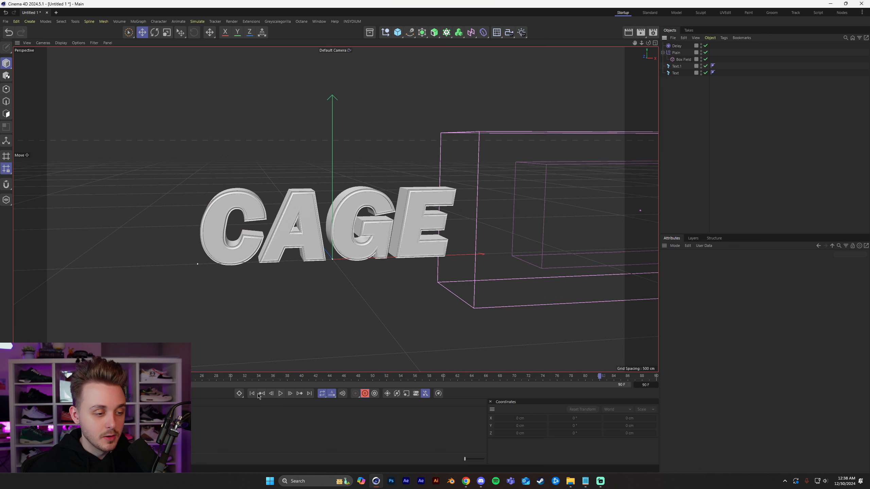
left_click(253, 394)
Raise the Delay effector's strength to 90% and preview the springier letter animation.
left_click(677, 47)
left_click_drag(711, 280, 723, 280)
left_click(280, 394)
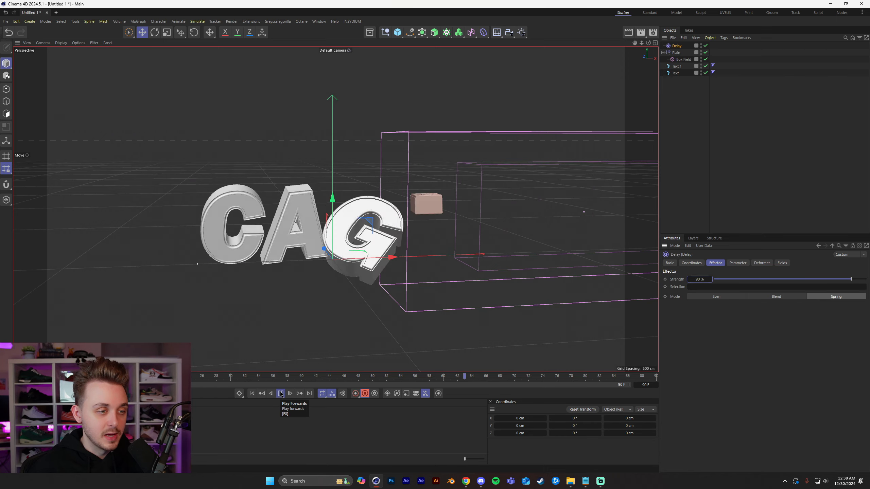
left_click(280, 394)
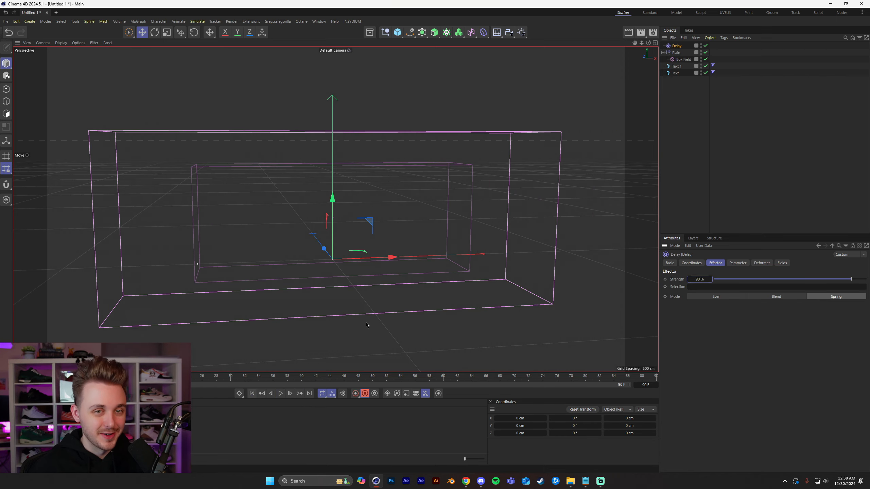
Preview the animation with the Box Field's end keyframe at frame 30, and restore that keyframe to frame 90.
left_click(683, 59)
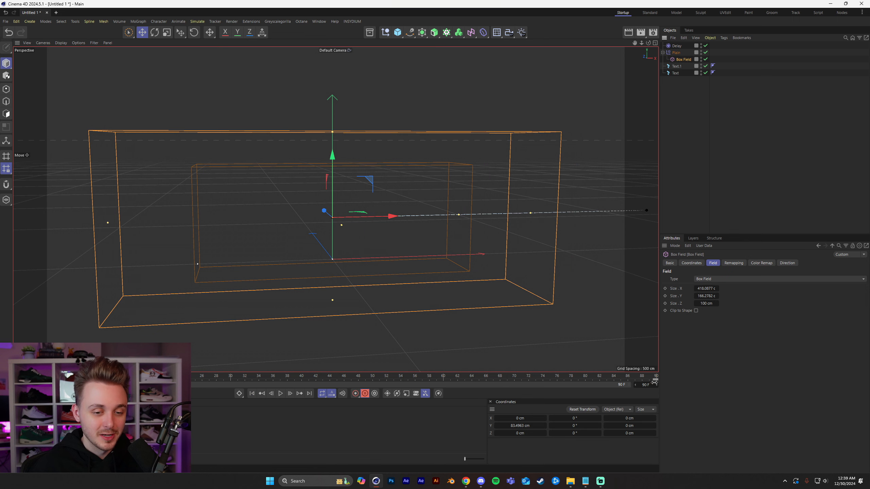
left_click(358, 380)
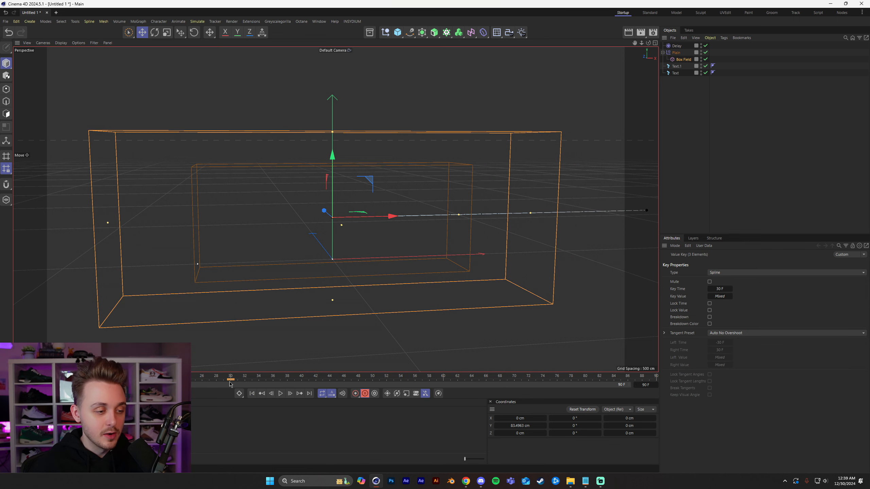
left_click(280, 394)
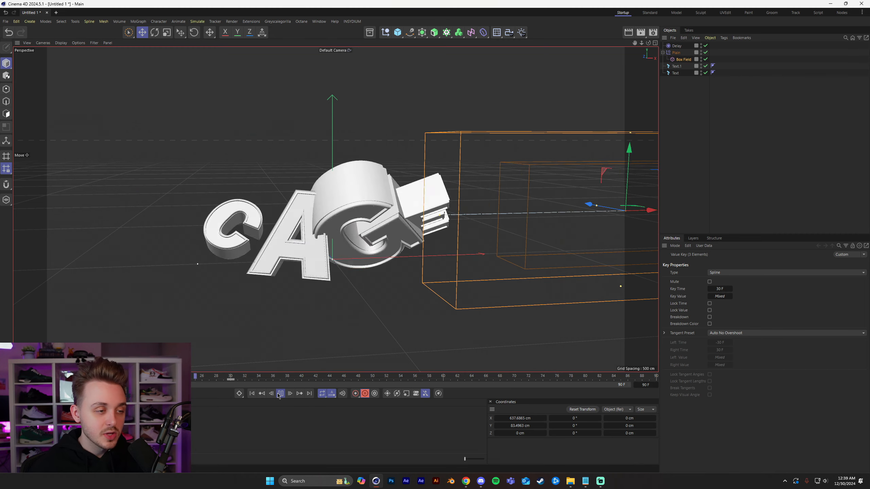
left_click(280, 394)
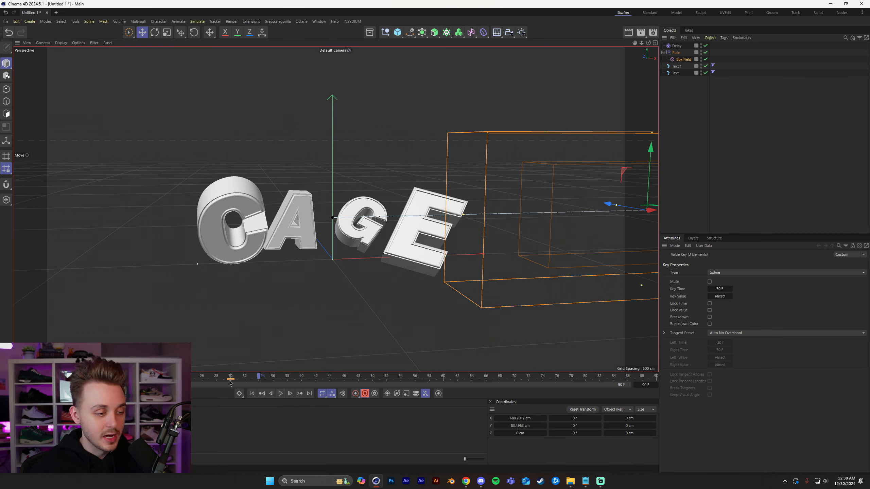
left_click_drag(230, 380, 656, 379)
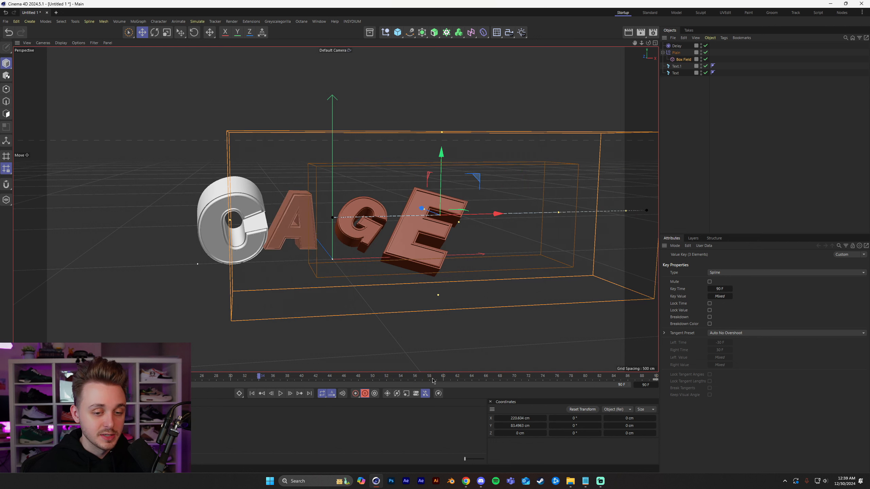
left_click(252, 395)
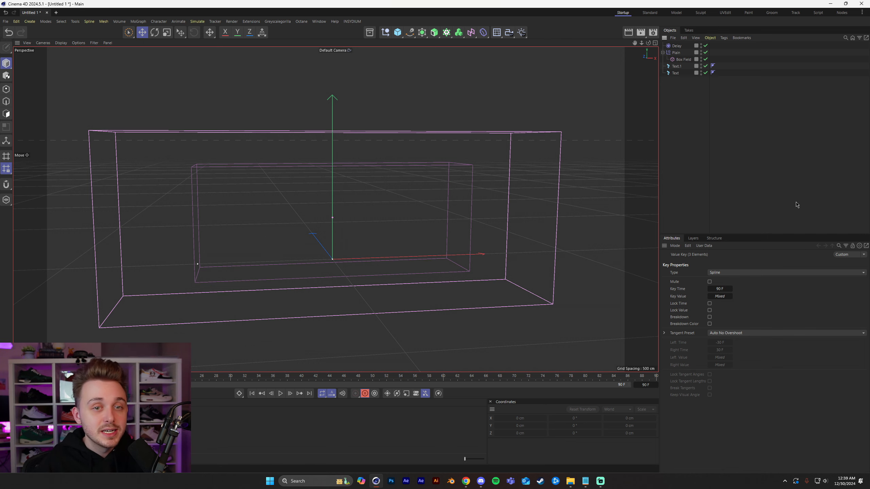
Review the caps and bevel settings of both CAGE text objects and play back the letter animation.
left_click_drag(684, 79, 676, 65)
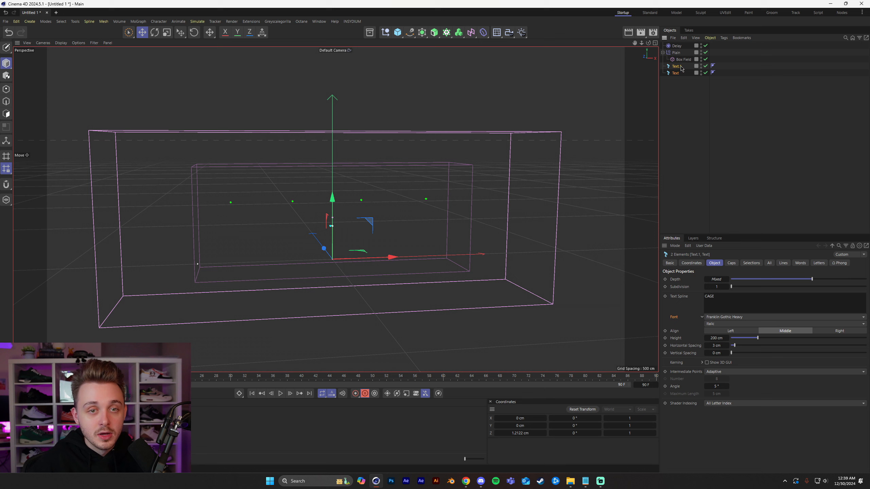
left_click(732, 264)
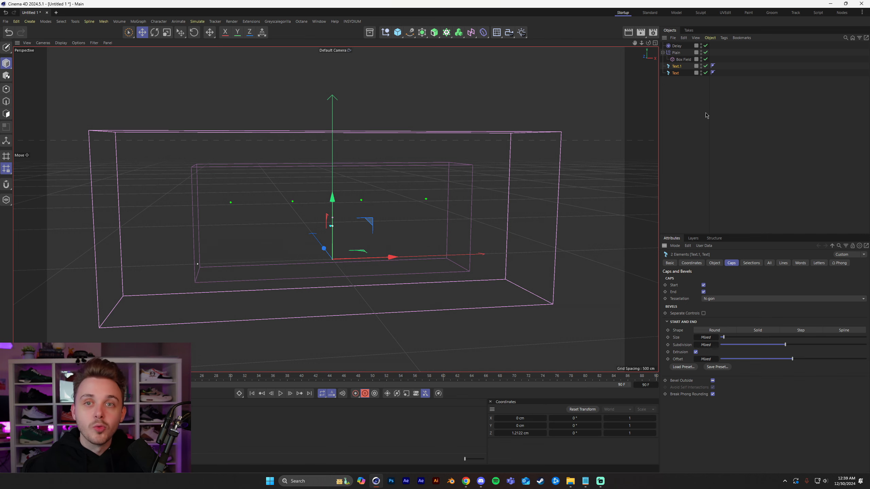
left_click(729, 90)
left_click(280, 393)
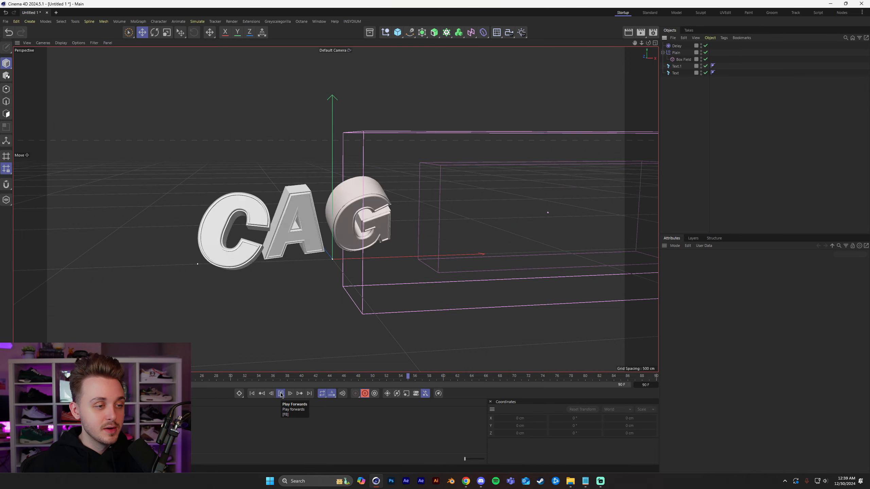
left_click(280, 394)
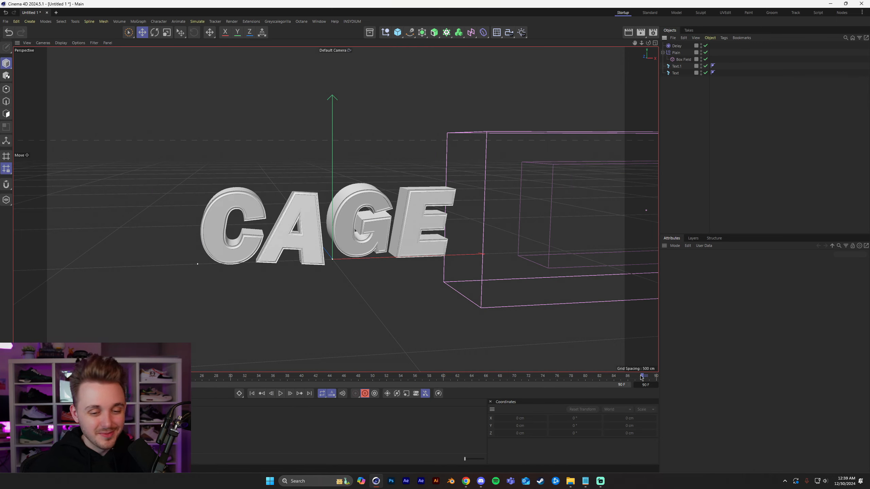
Set the Delay effector's strength to 50% and preview the letter animation from the first frame.
left_click_drag(699, 374, 700, 374)
left_click(677, 47)
left_click(706, 280)
type("50")
key("Return")
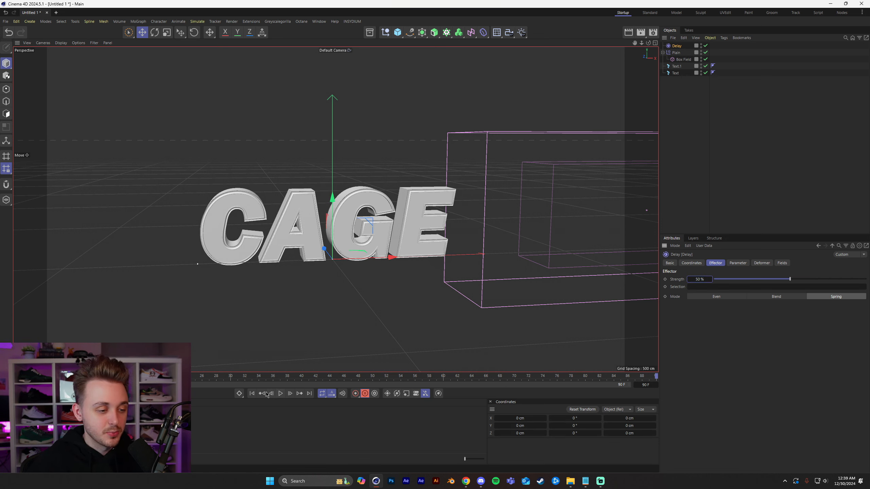
left_click(252, 394)
left_click(280, 393)
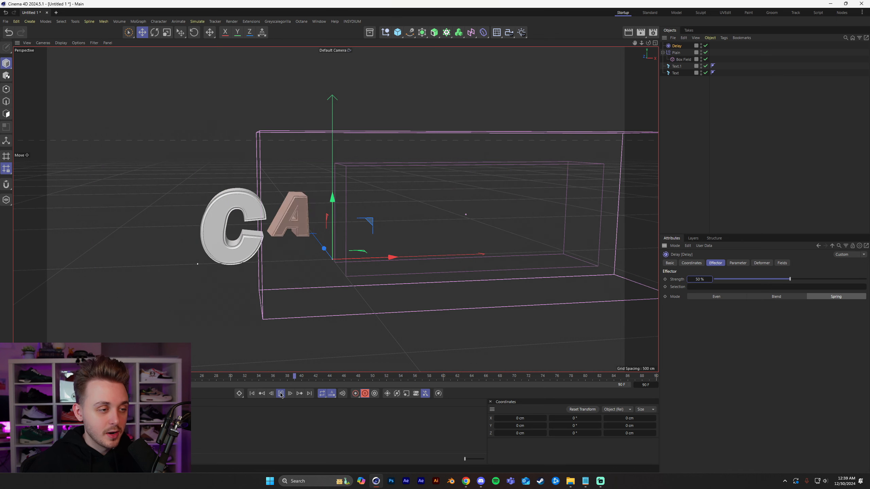
left_click(280, 393)
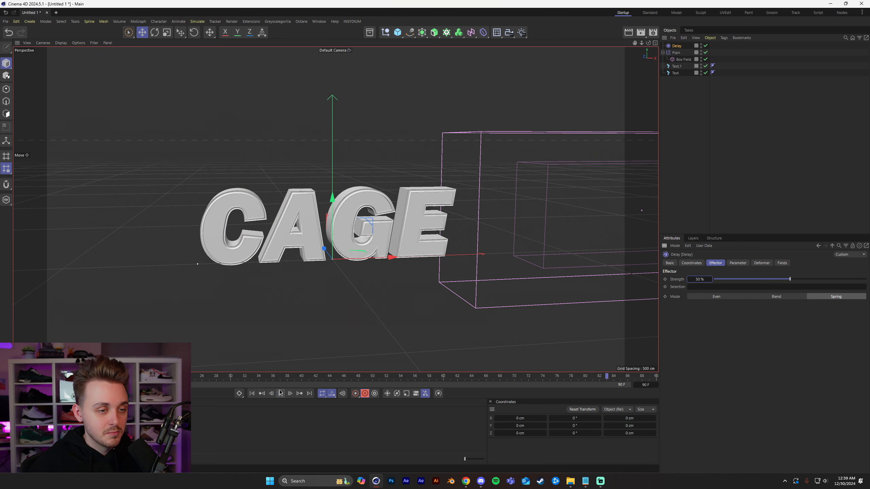
Set the Delay effector's strength to 70%, preview the letter animation from the start, and go to the last frame.
left_click(252, 394)
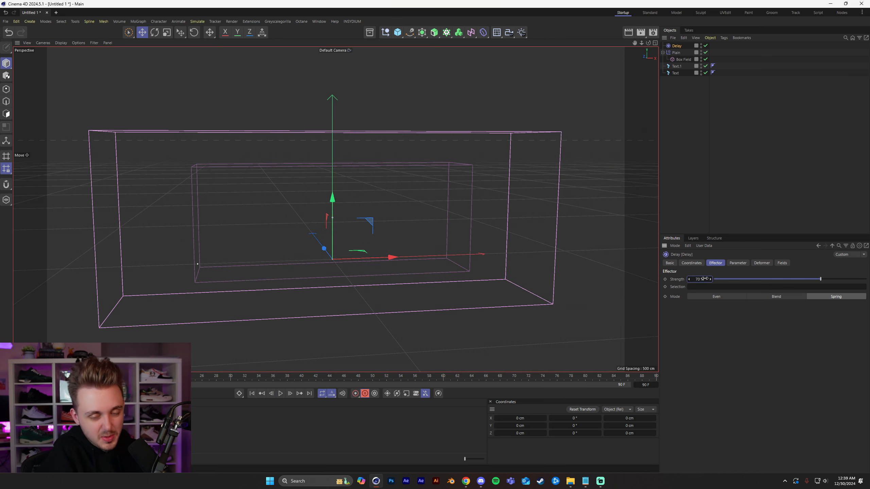
left_click(280, 394)
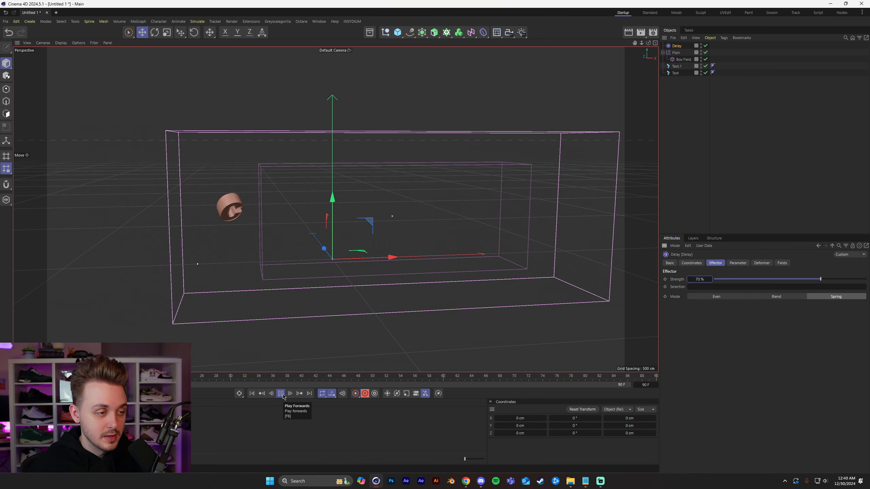
left_click(280, 395)
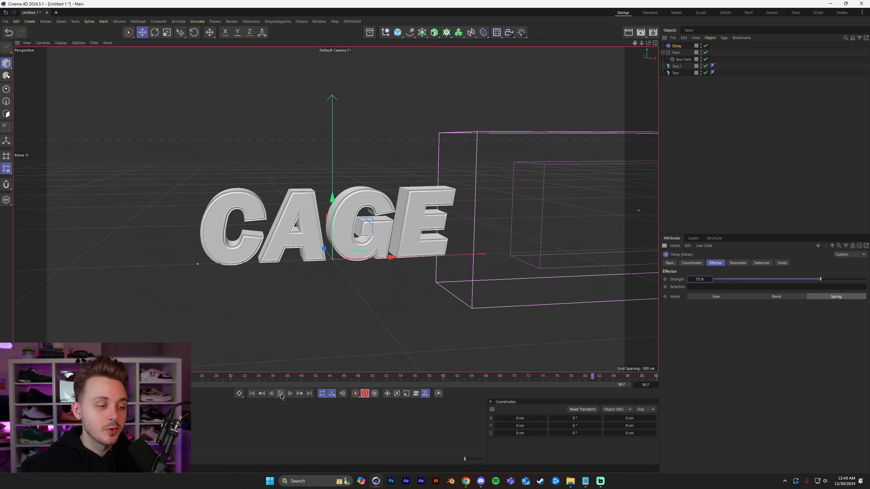
left_click(310, 394)
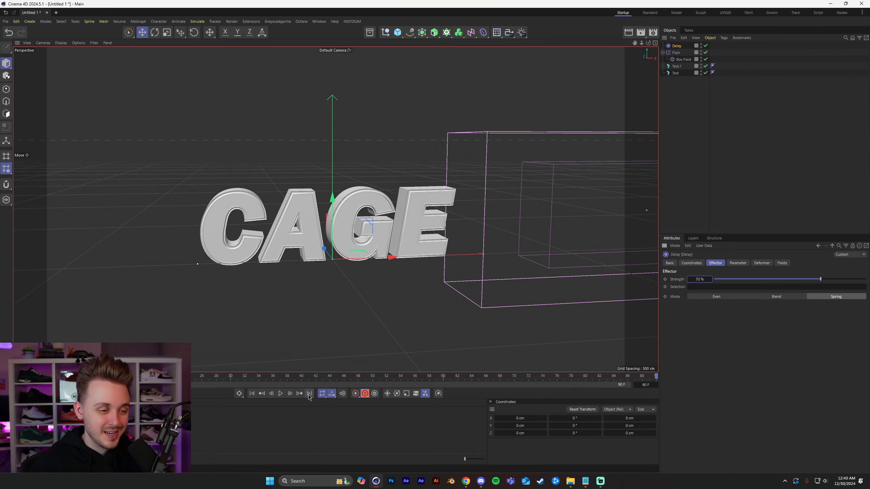
Open the Octane Live Viewer, dock it beside the perspective view and start rendering the CAGE text.
left_click(805, 145)
left_click_drag(356, 222, 343, 259, "alt")
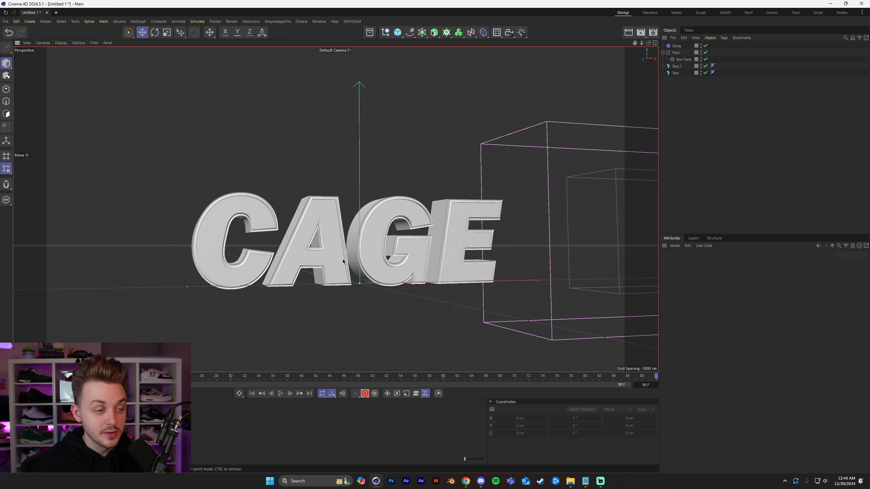
left_click(301, 21)
left_click(312, 39)
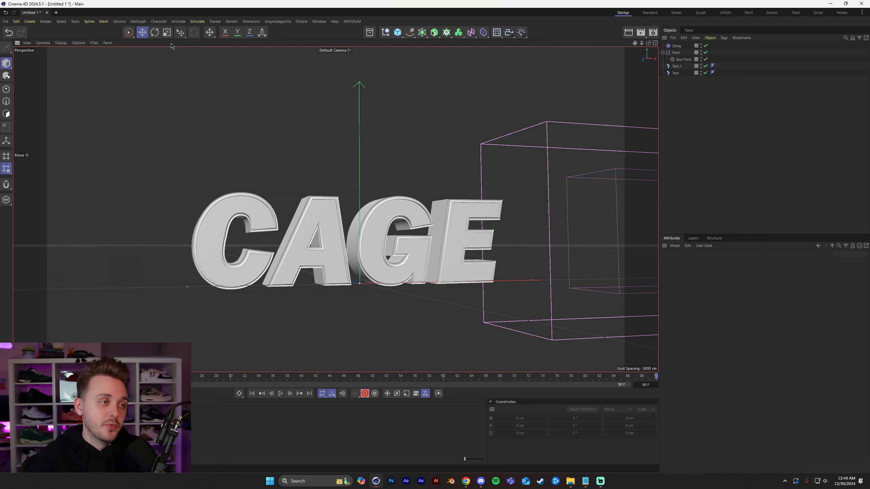
left_click_drag(143, 150, 14, 130)
left_click(19, 59)
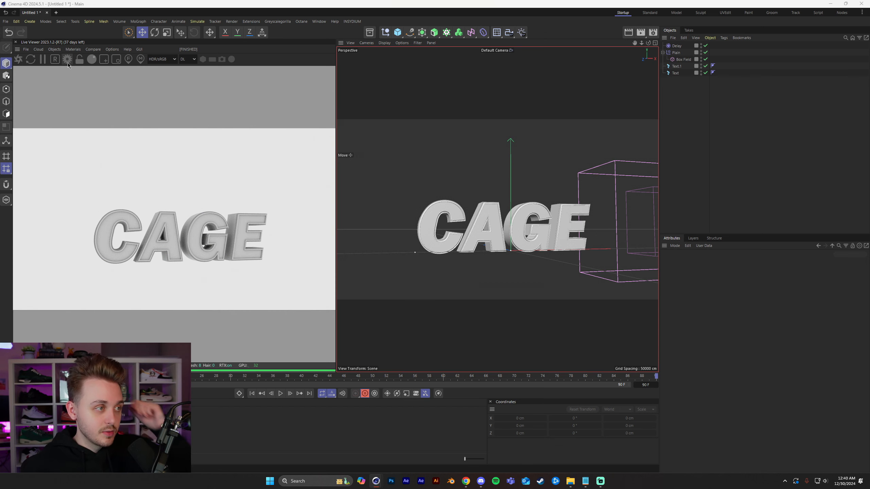
Switch the Octane render kernel to Path tracing with 3000 max samples.
left_click(68, 59)
left_click(52, 33)
left_click(55, 55)
left_click(59, 40)
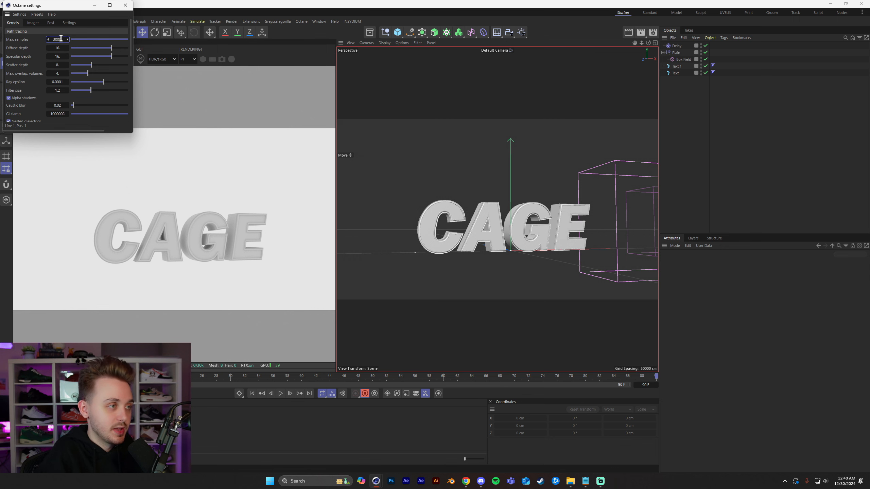
Raise the bloom power in Octane's post-processing settings.
left_click(51, 23)
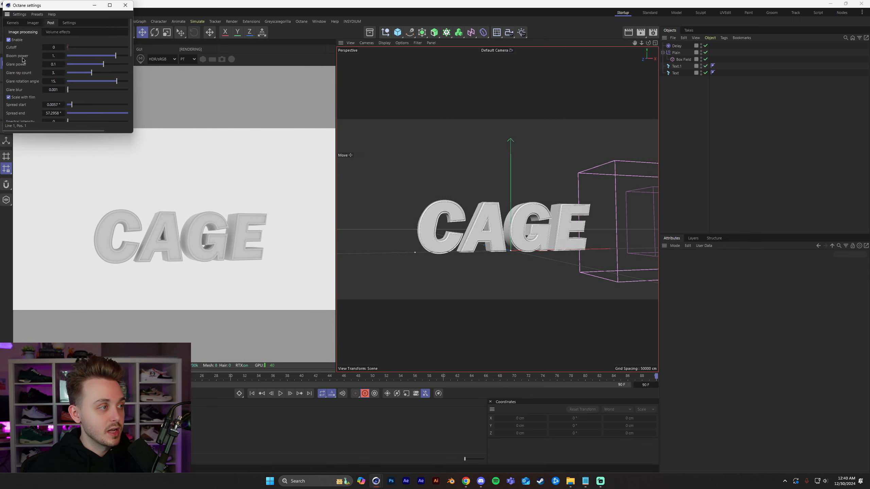
left_click(54, 56)
type("10")
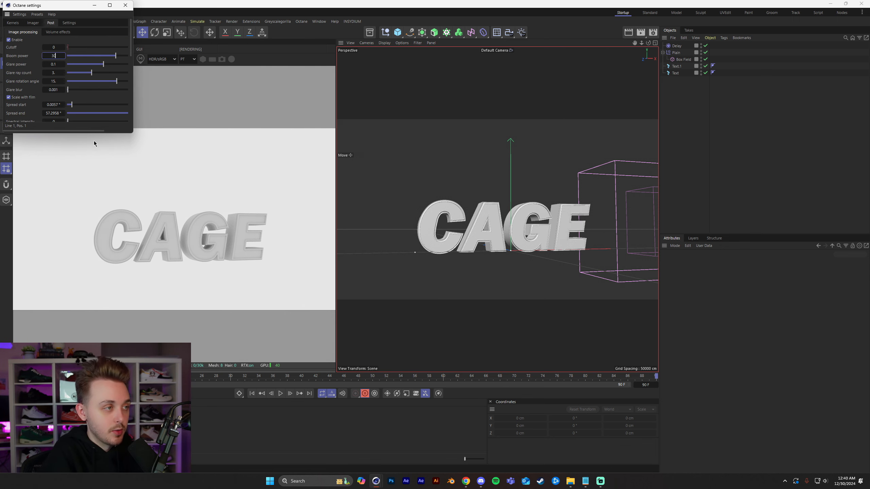
key("Return")
Enable the alpha channel in the Path tracing kernel settings and close the Octane settings.
left_click(12, 24)
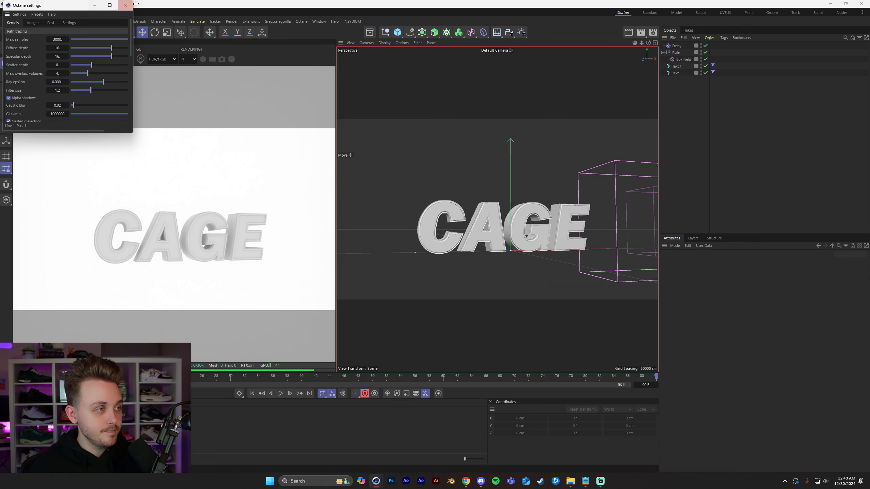
scroll(25, 69, "down", 5)
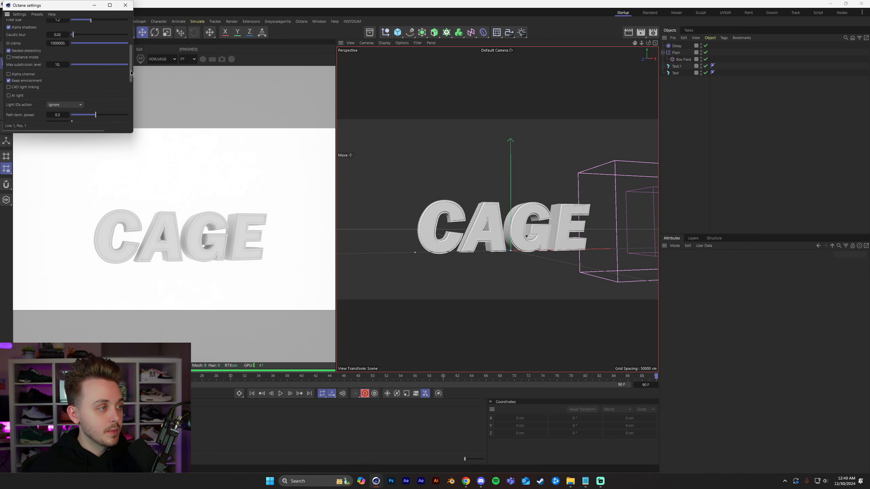
left_click(16, 73)
left_click(125, 5)
Reframe the CAGE text from a more frontal angle and add an Octane HDRI environment to the scene.
scroll(505, 234, "up", 3)
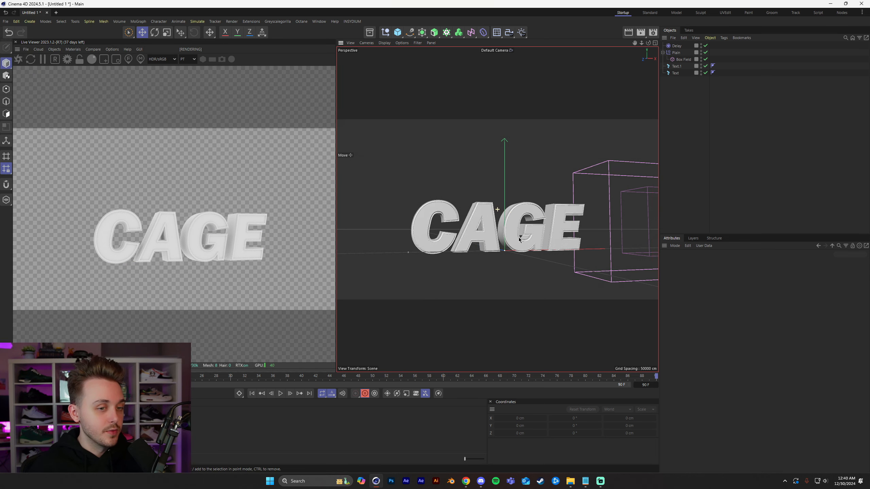
left_click_drag(505, 234, 464, 234, "alt")
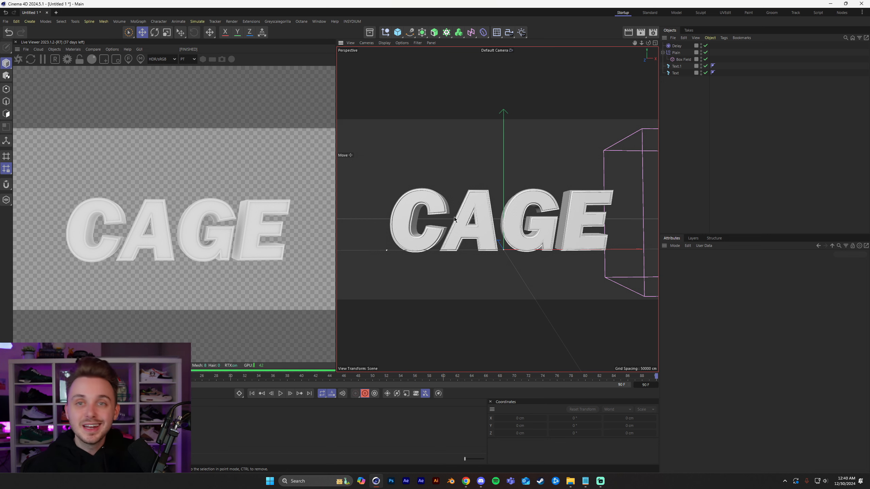
mouse_move(455, 217)
left_mouse_down("alt")
mouse_move(484, 229)
mouse_move(460, 225)
mouse_move(470, 218)
left_mouse_up("alt")
left_click(59, 51)
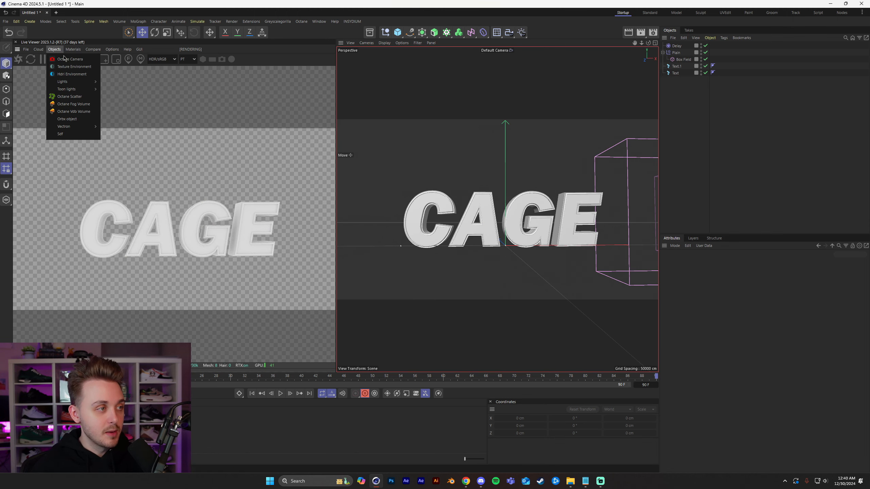
left_click(72, 75)
key("shift+c")
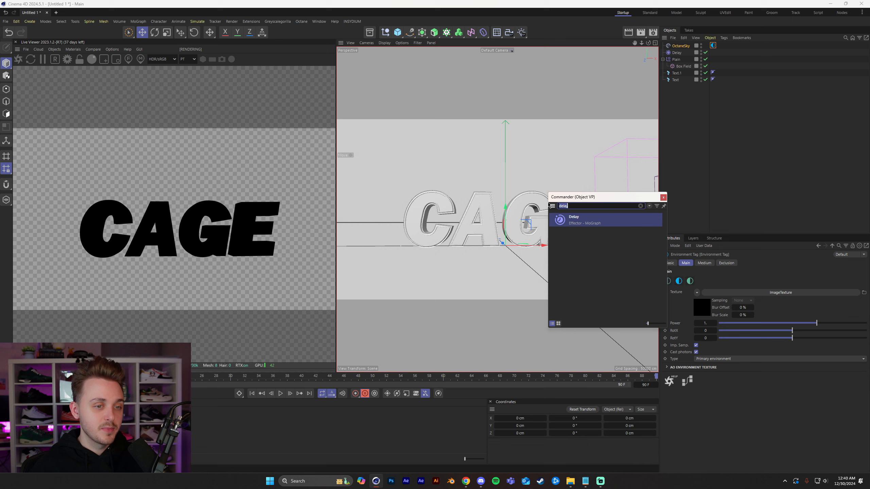
key("Escape")
Open the HDRI collection of the Greyscalegorilla Plus Library.
left_click(277, 22)
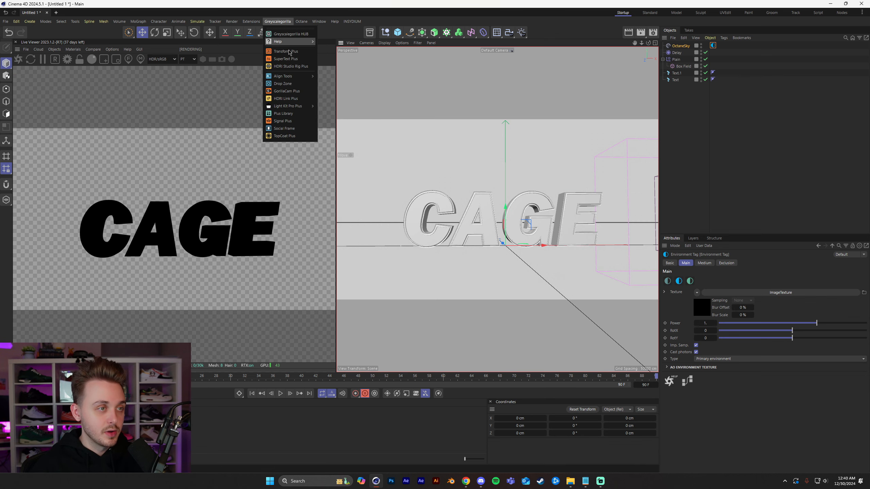
left_click(296, 116)
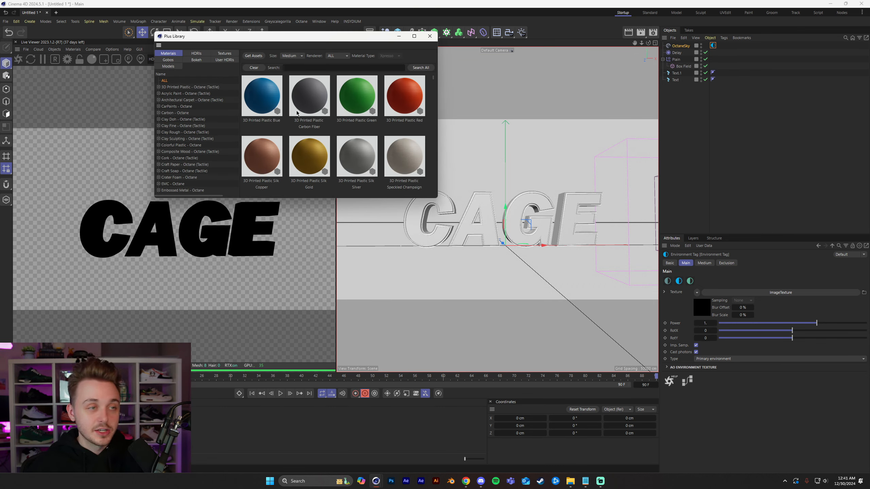
left_click(198, 53)
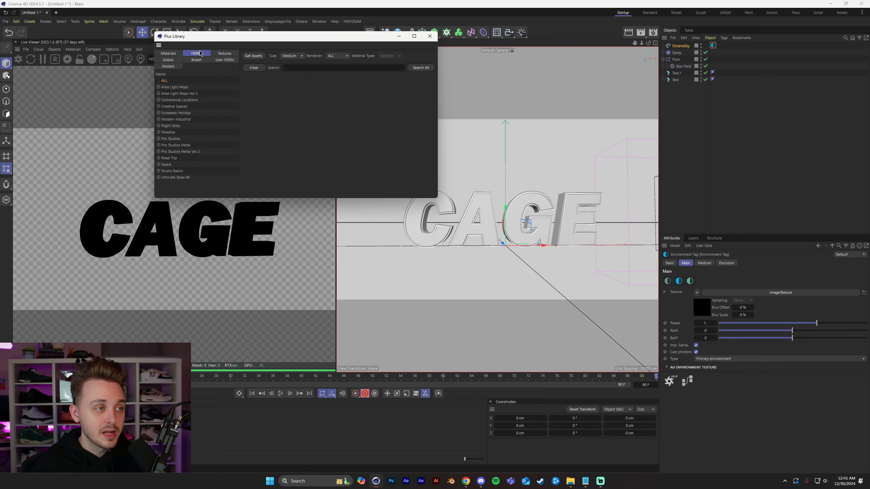
Assign the GSG PRO STUDIOS METAL 024 HDRI as the OctaneSky environment texture and minimize the library.
scroll(387, 122, "down", 2)
scroll(388, 122, "down", 3)
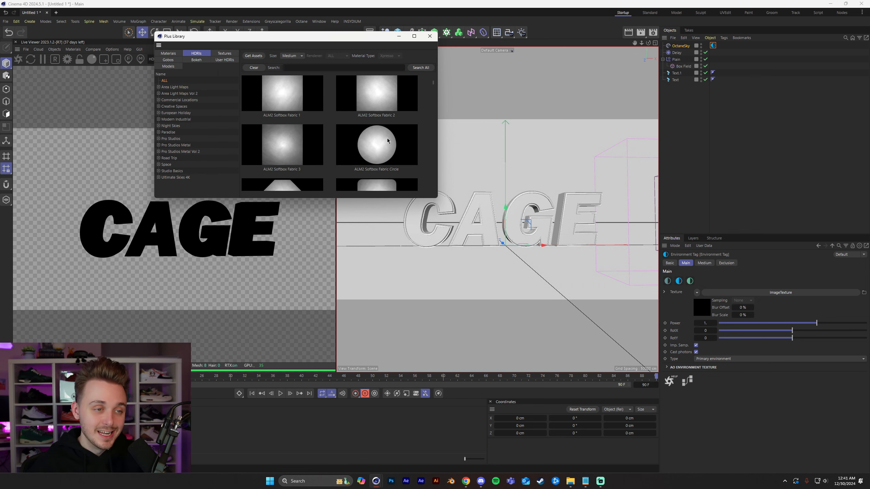
scroll(389, 132, "down", 8)
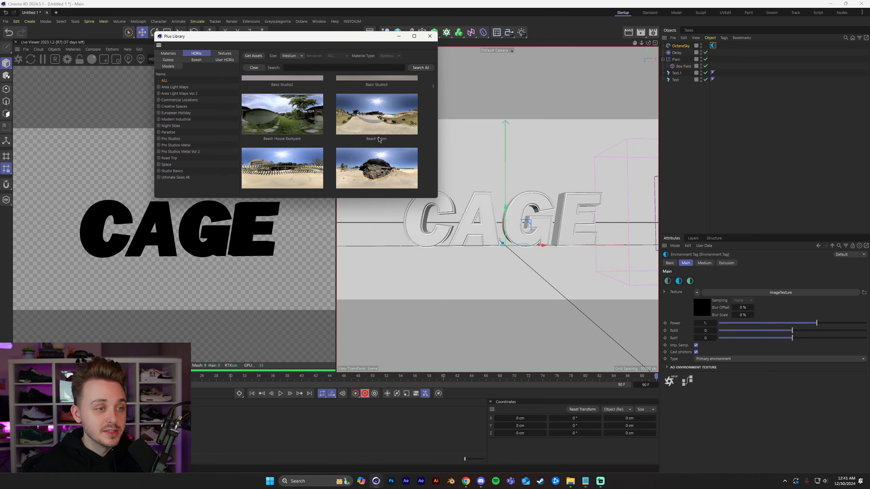
scroll(379, 139, "up", 2)
scroll(376, 140, "down", 10)
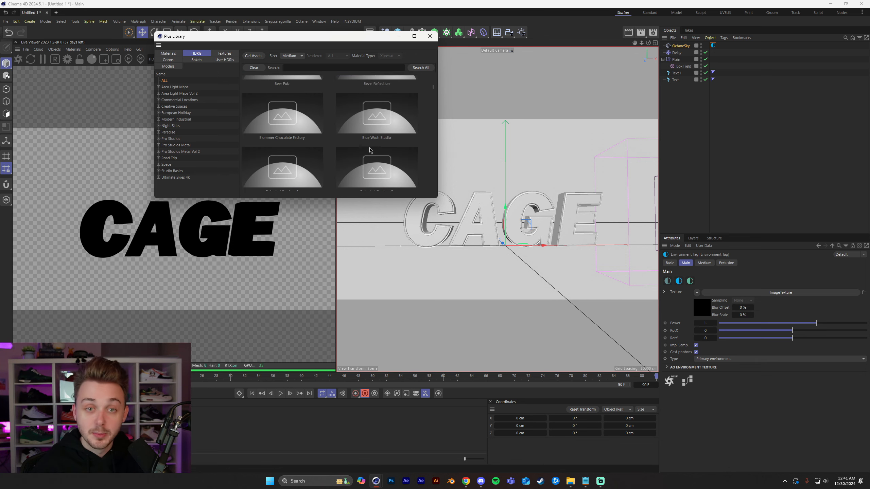
scroll(367, 150, "down", 2)
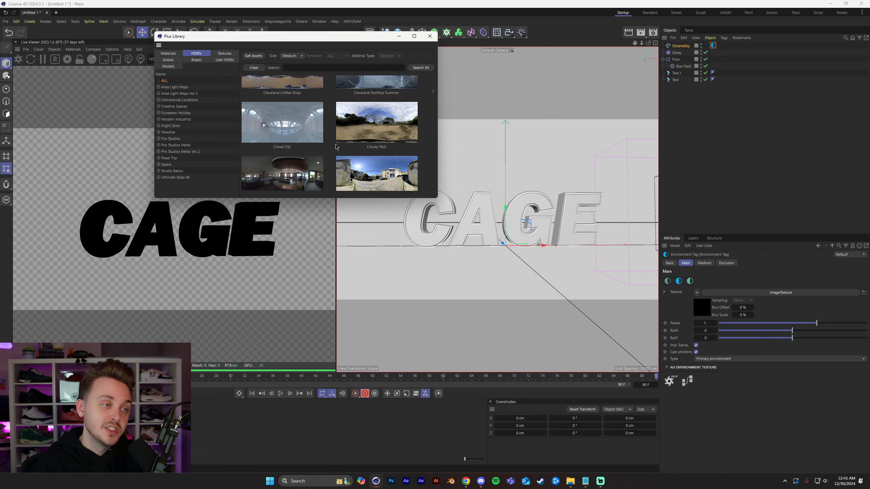
scroll(336, 147, "down", 8)
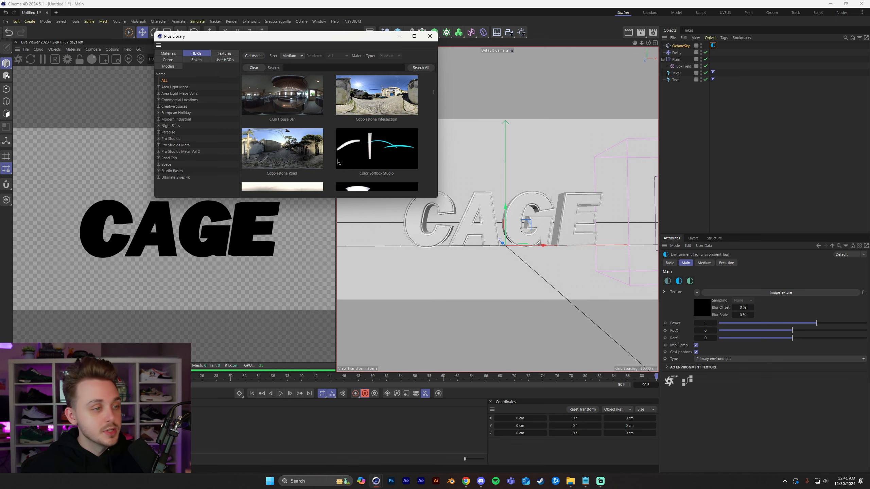
scroll(315, 137, "down", 5)
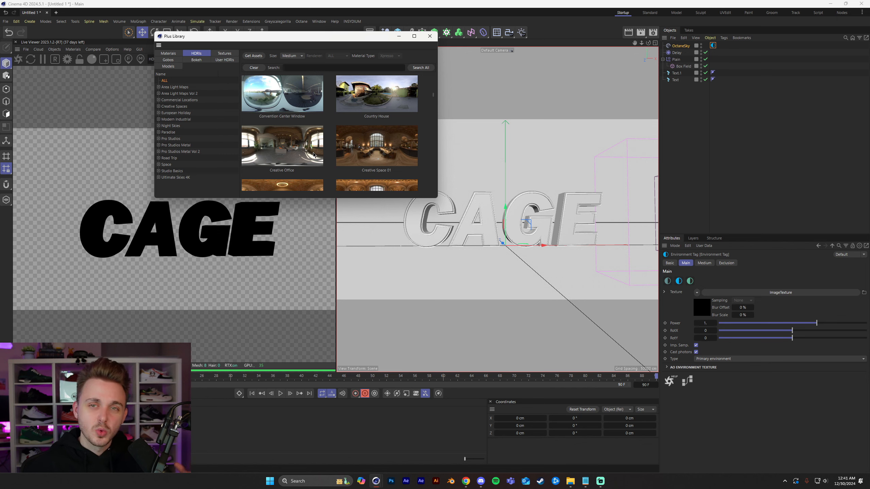
scroll(314, 137, "down", 4)
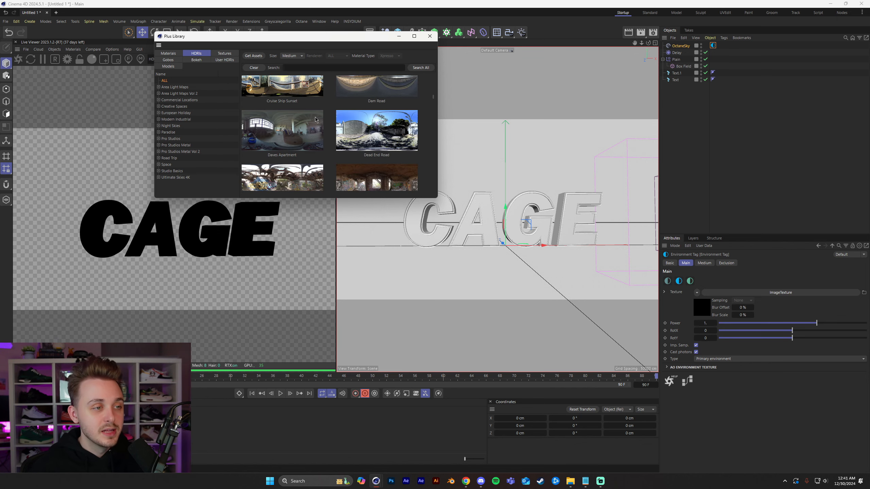
scroll(315, 119, "down", 15)
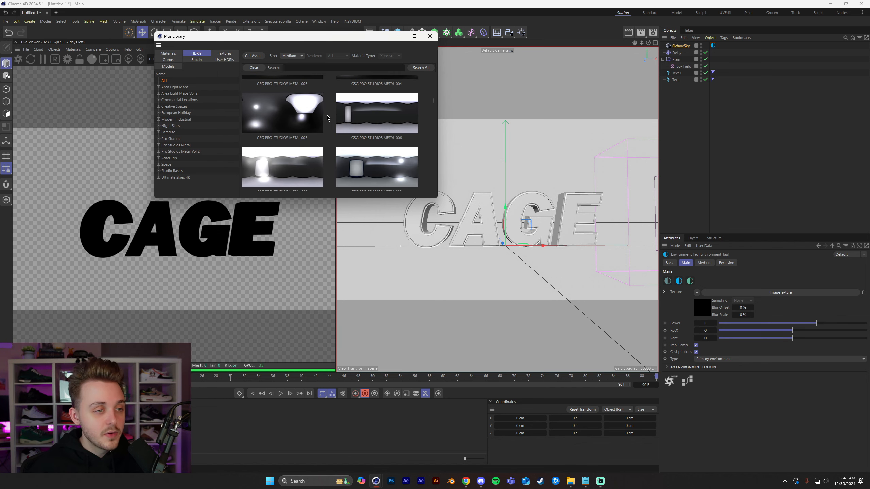
scroll(327, 118, "down", 8)
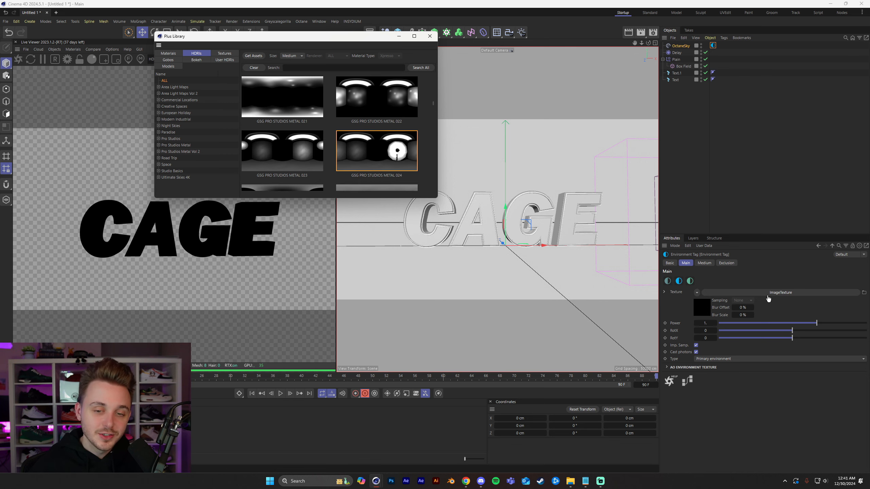
left_click_drag(768, 299, 768, 298)
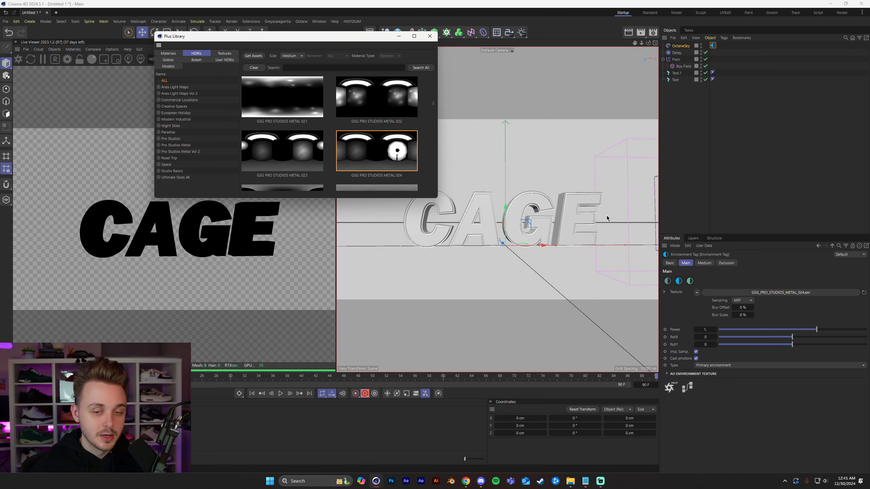
left_click(399, 36)
Create an Octane metallic material and set its roughness float to about 0.09.
left_click(727, 185)
left_click_drag(562, 207, 507, 234, "alt")
left_click(55, 49)
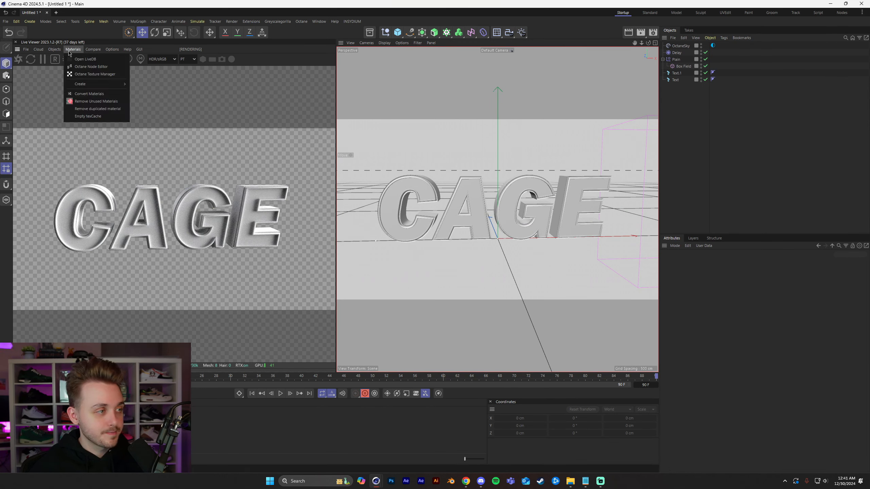
mouse_move(103, 84)
left_click(168, 108)
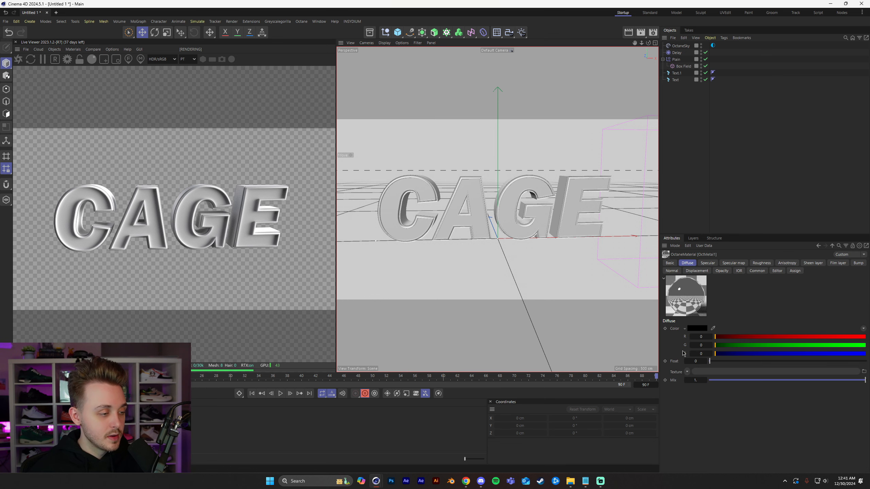
left_click(762, 263)
left_click_drag(709, 362, 724, 362)
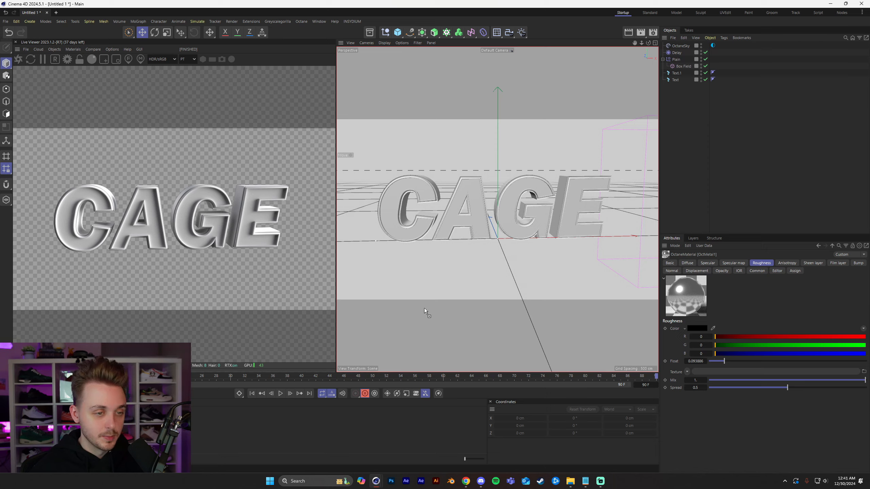
Apply the OctMetal1 metallic material to the Text object and reopen the material's settings.
left_click_drag(389, 219, 442, 213)
scroll(443, 213, "up", 2)
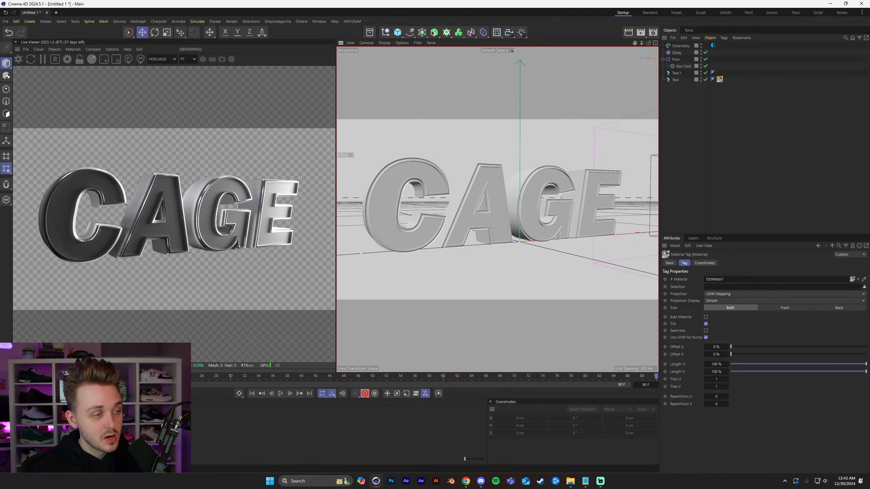
left_click(17, 426)
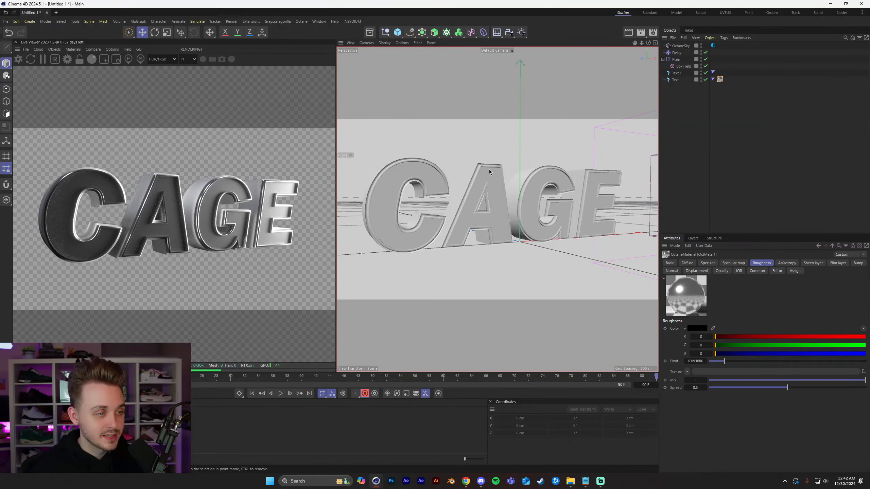
Set the metallic material's specular colour to a neutral grey, about 0.37 in each RGB channel.
right_click_drag(421, 177, 493, 179, "alt")
left_click_drag(439, 215, 478, 217, "alt")
right_click_drag(478, 218, 405, 268, "alt")
left_click_drag(406, 267, 439, 252, "alt")
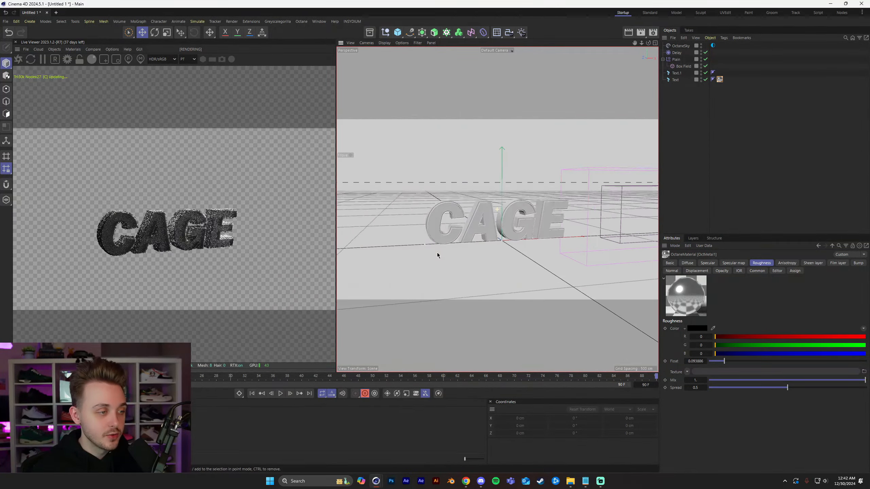
right_click_drag(439, 252, 547, 233, "alt")
left_click_drag(547, 232, 534, 245, "alt")
left_click(708, 263)
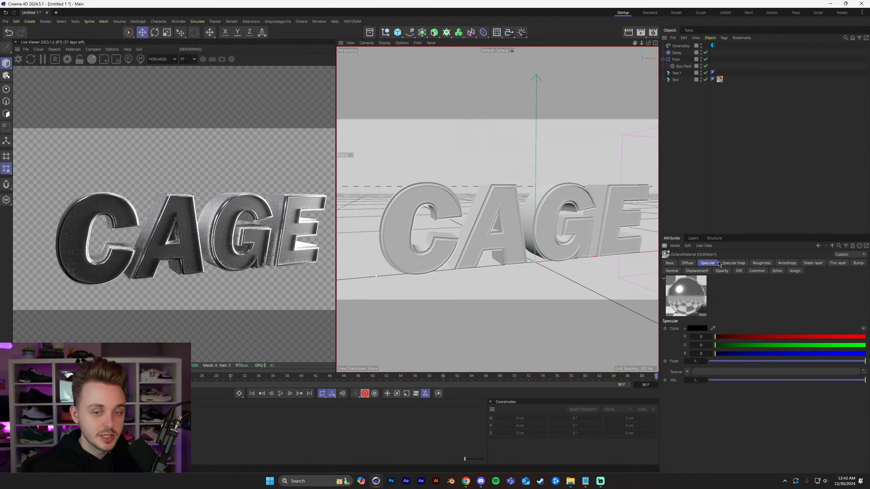
left_click(698, 328)
left_click(630, 382)
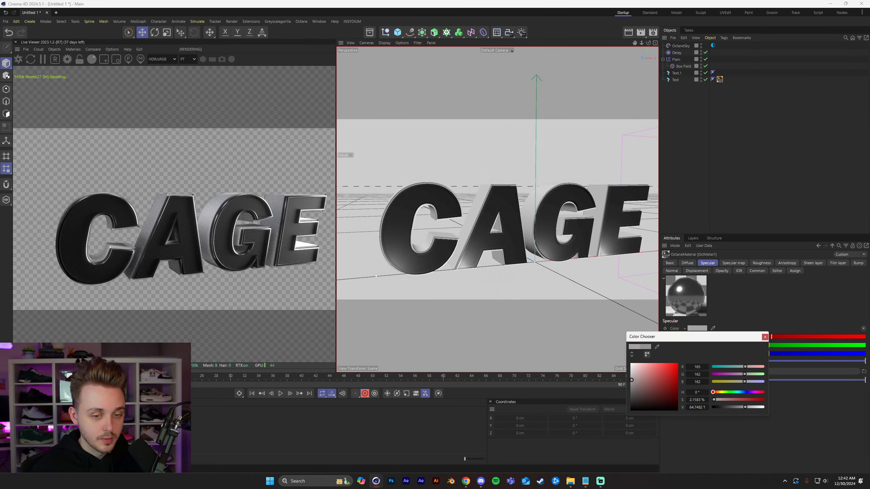
left_click(630, 380)
left_click_drag(484, 251, 471, 256, "alt")
scroll(473, 256, "down", 2)
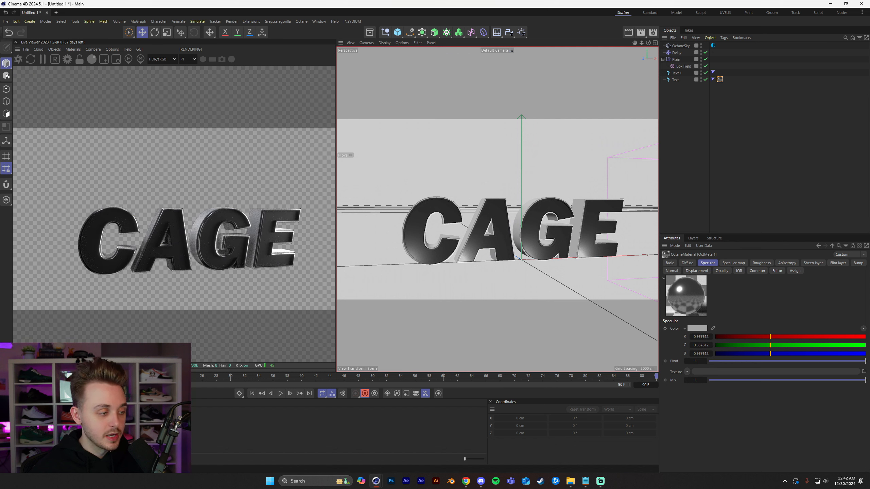
Give a copy of the metallic material a dark red specular colour (RGB 114, 0, 0) and apply it to Text.1.
left_click(705, 329)
left_click_drag(715, 393, 712, 392)
mouse_move(674, 377)
left_mouse_down()
mouse_move(678, 363)
mouse_move(678, 389)
left_mouse_up()
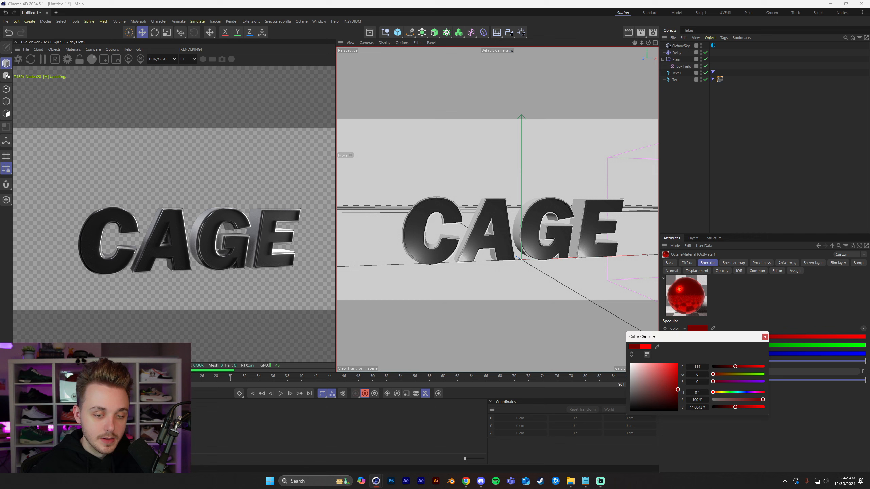
left_click(765, 337)
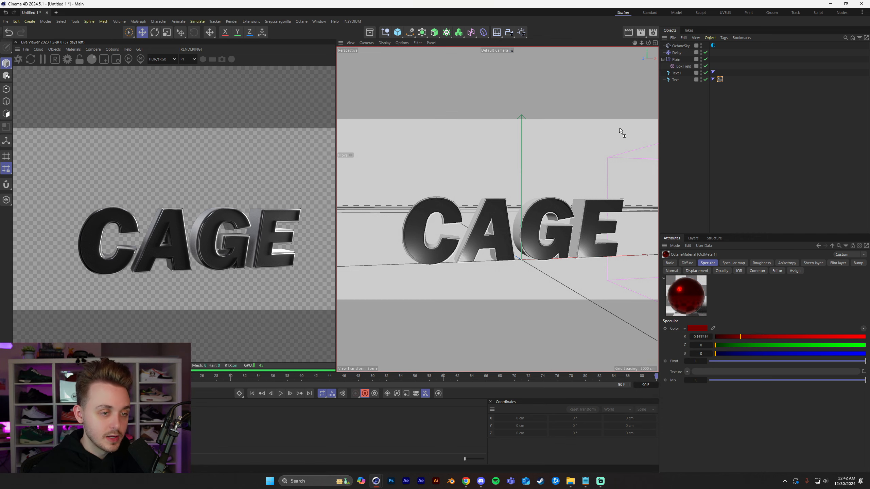
left_click_drag(683, 74, 683, 74)
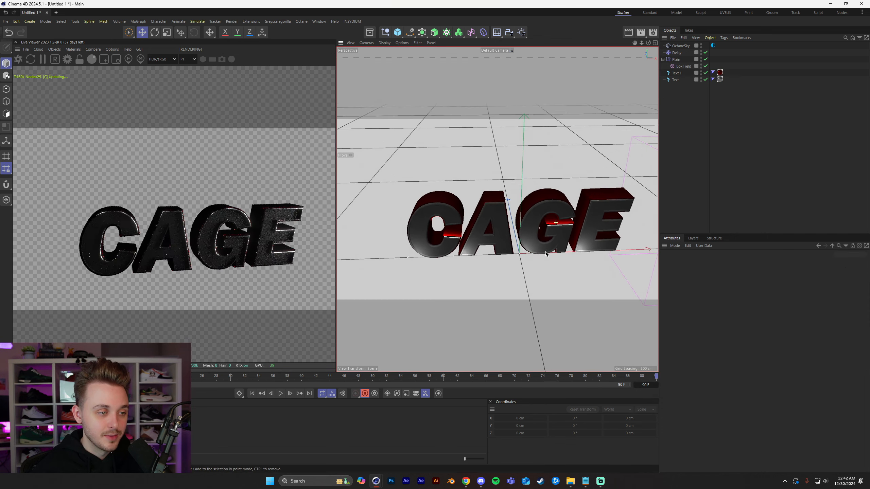
Brighten the specular colour of the Text.1 material to pure red, with red at 1 and green and blue at 0.
left_click(720, 72)
left_click(698, 328)
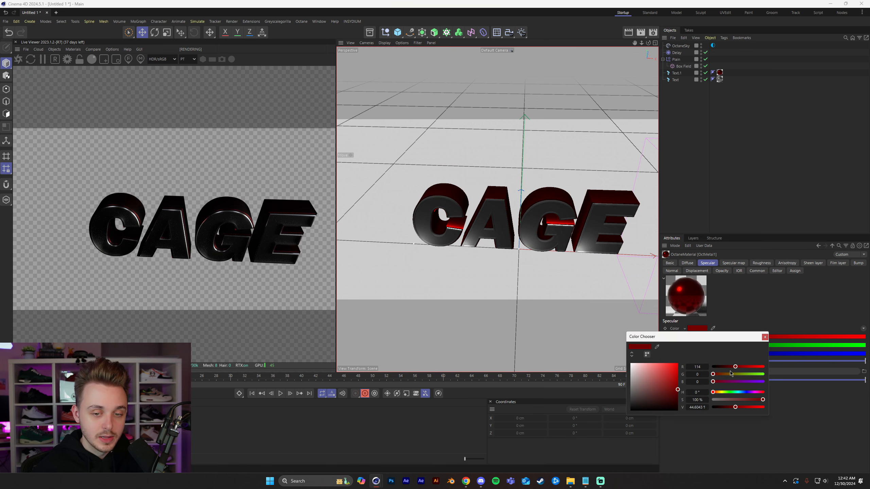
left_click(765, 337)
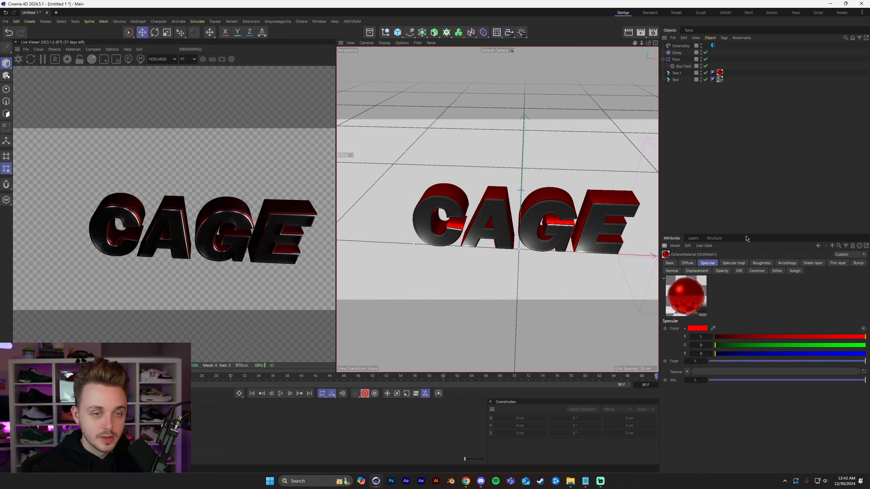
Raise the power of the OctaneSky environment to about 4.8.
left_click(713, 45)
left_click_drag(817, 331, 835, 332)
left_click_drag(548, 245, 583, 208, "alt")
scroll(582, 208, "up", 2)
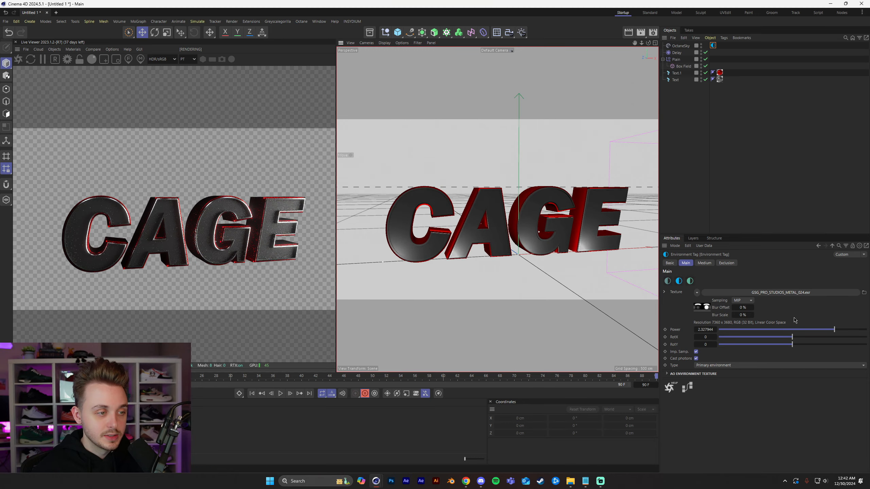
left_click_drag(836, 330, 851, 330)
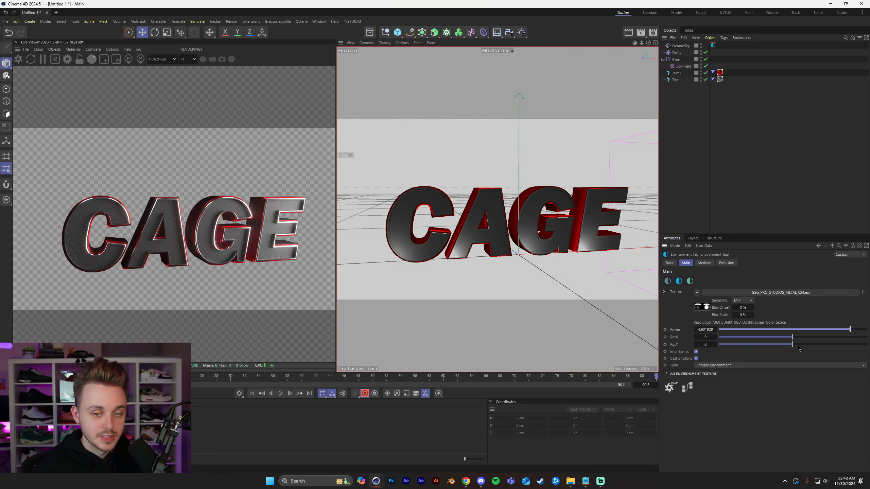
Rotate the HDRI environment to about 0.78 in RotY and 0.445 in RotX, then reframe the CAGE text.
left_click_drag(792, 345, 849, 345)
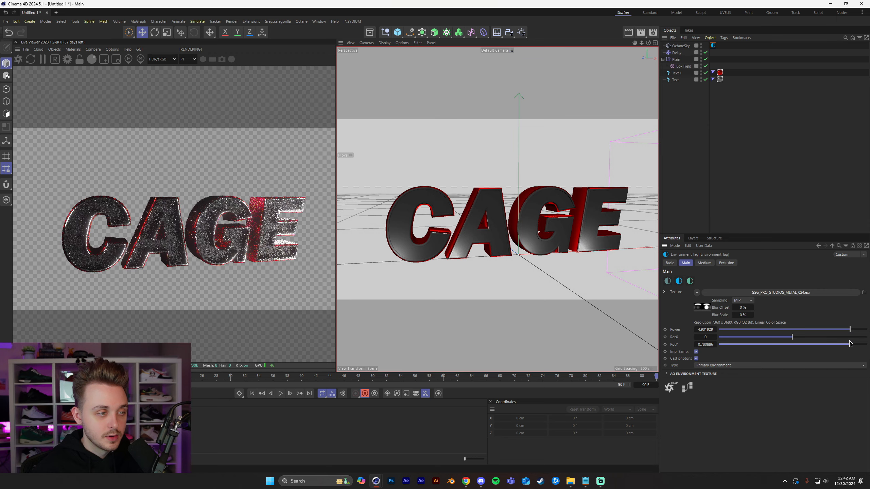
left_click_drag(792, 337, 825, 338)
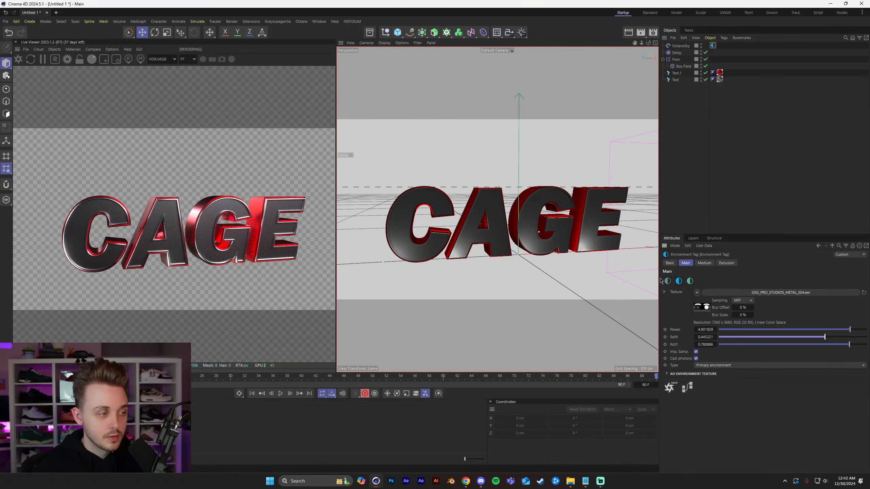
scroll(513, 226, "up", 3)
scroll(513, 226, "down", 1)
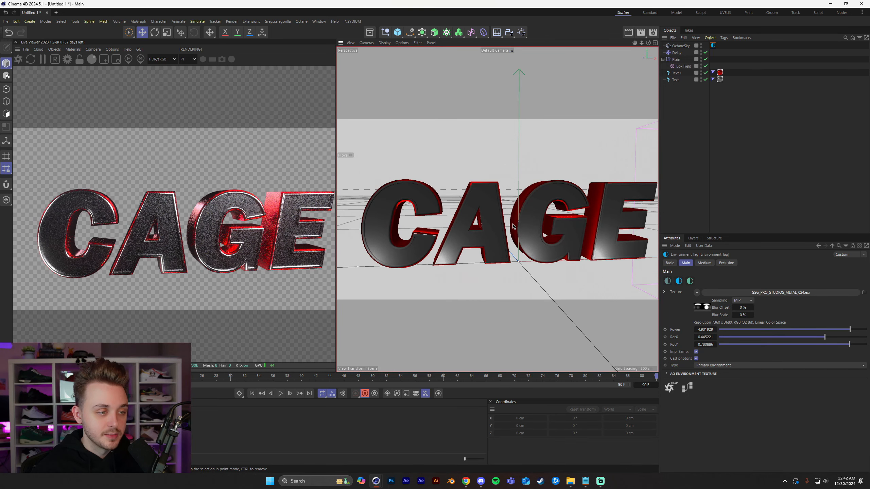
scroll(513, 227, "down", 1)
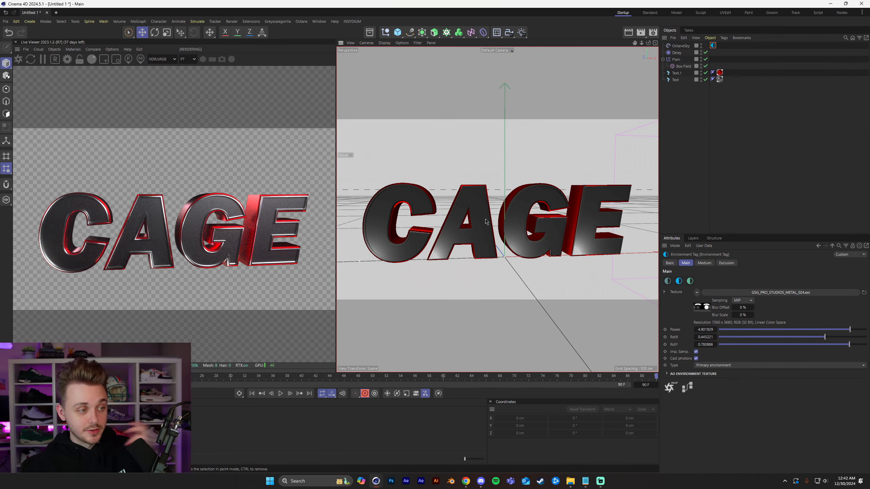
Return to the first frame and play the textured CAGE text animation.
left_click(253, 394)
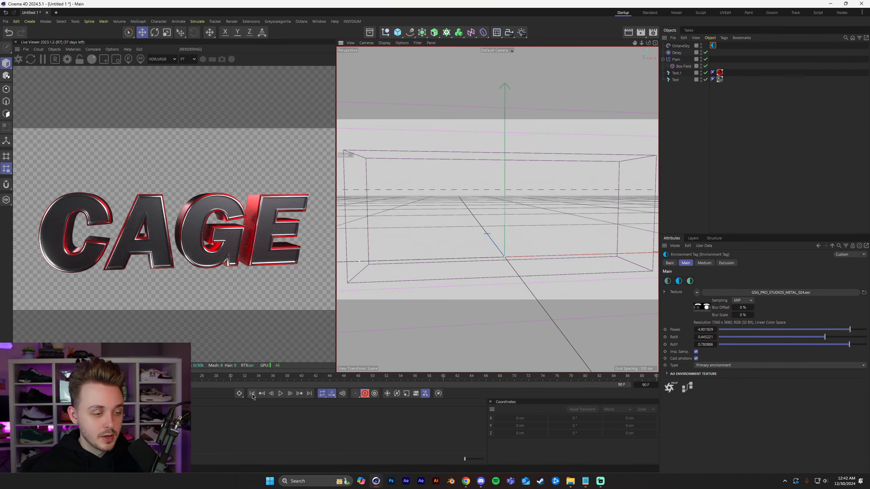
left_click(334, 397)
left_click(353, 359)
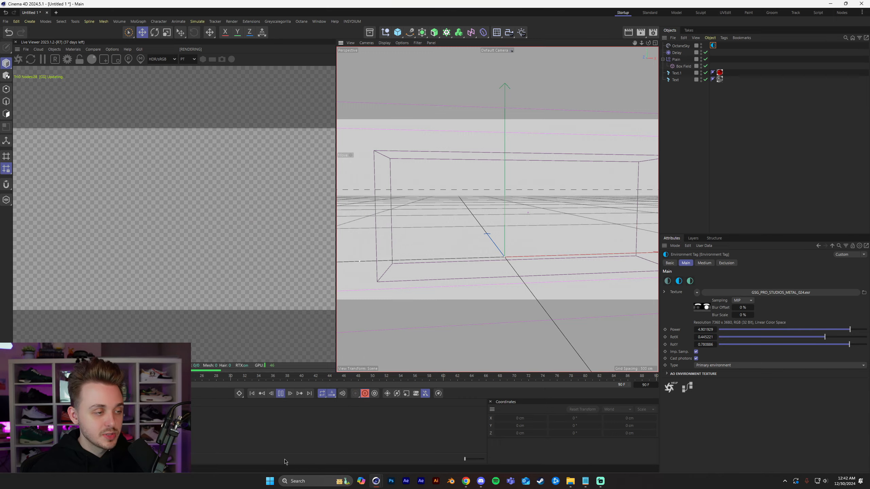